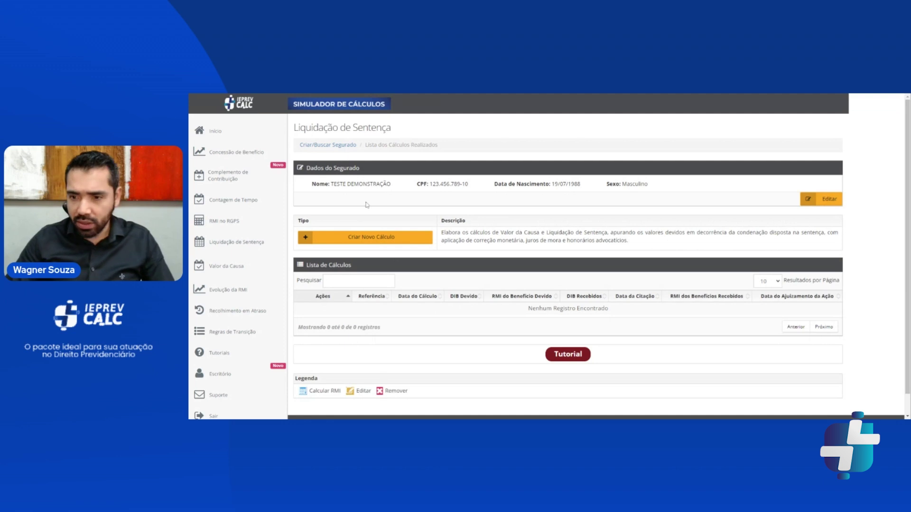
- Create a new Liquidação de Sentença calculation and enter the case number in the Dados do Processo section
scroll(531, 164, "down", 1)
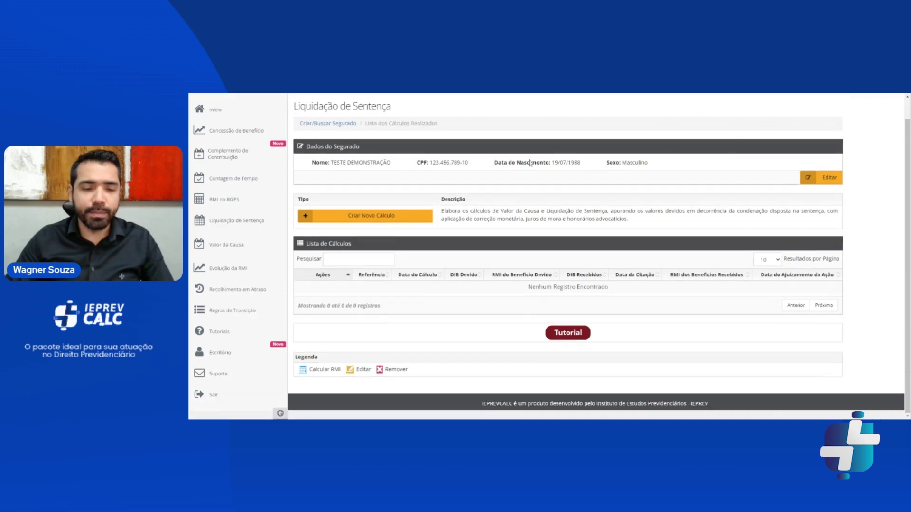
left_click(381, 218)
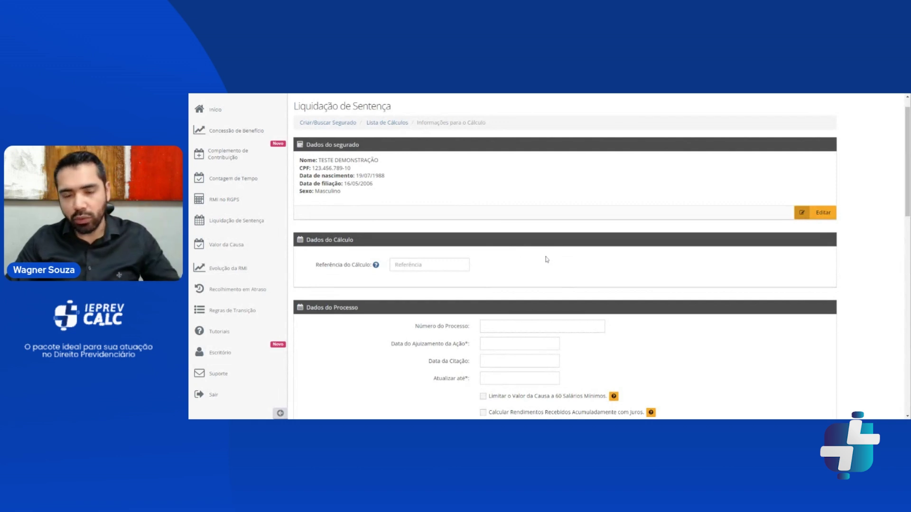
scroll(545, 258, "down", 3)
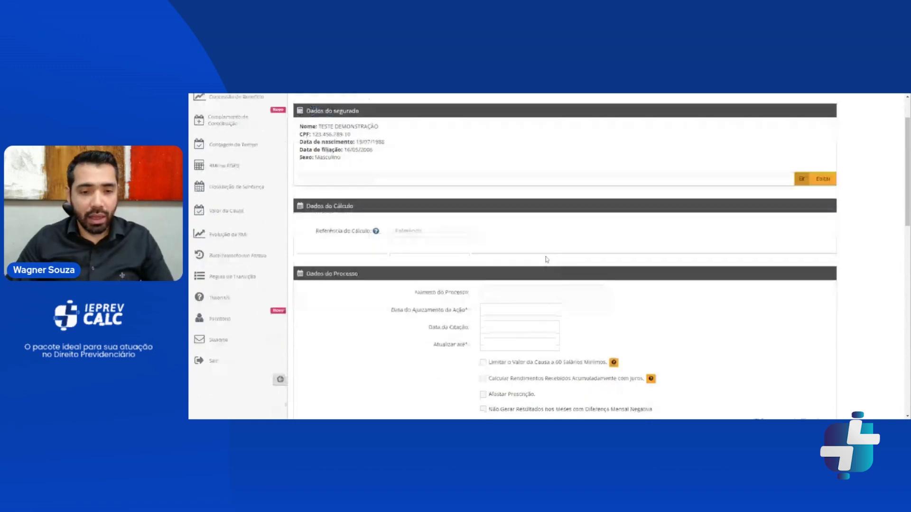
left_click(542, 176)
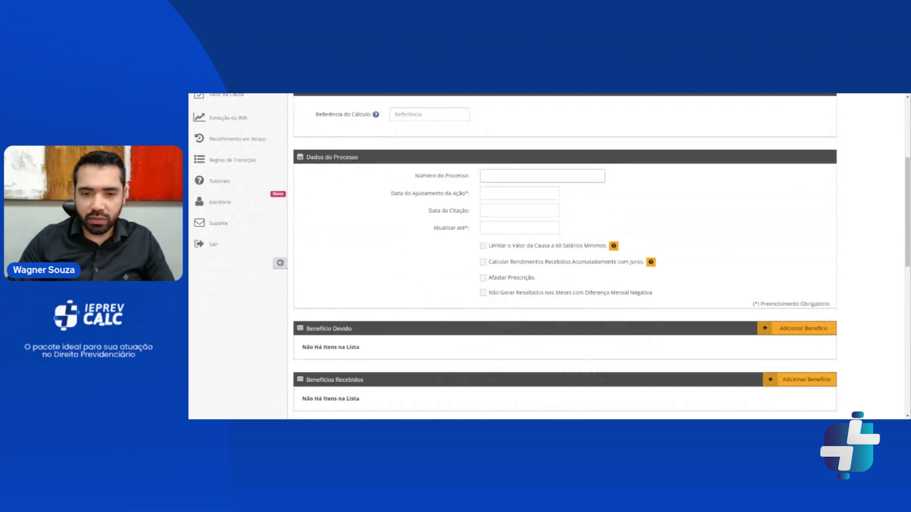
type("1234567-89.105")
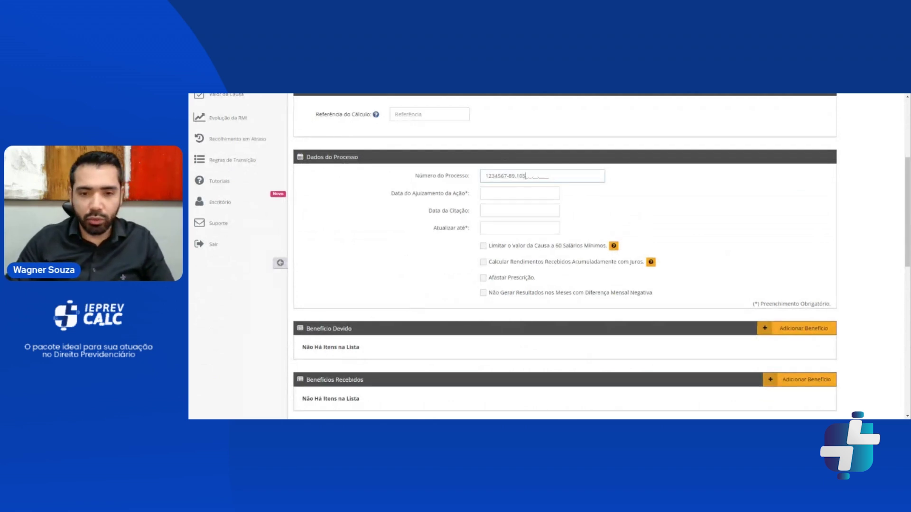
- Set the Data do Ajuizamento da Ação to 01/12/2022
left_click(625, 203)
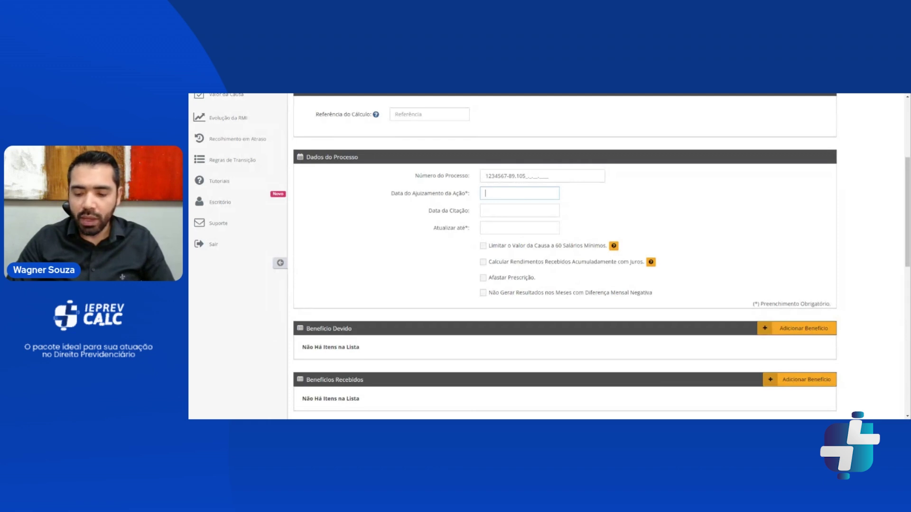
type("01/12/2")
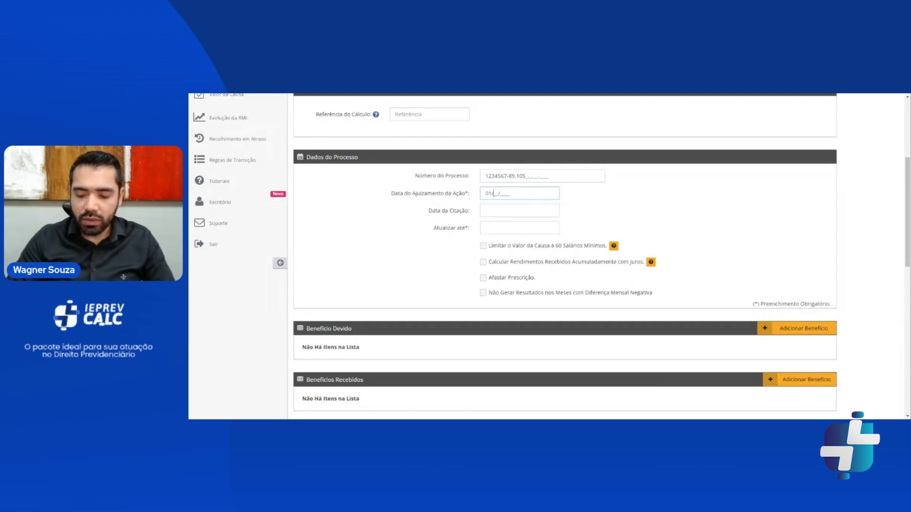
type("0")
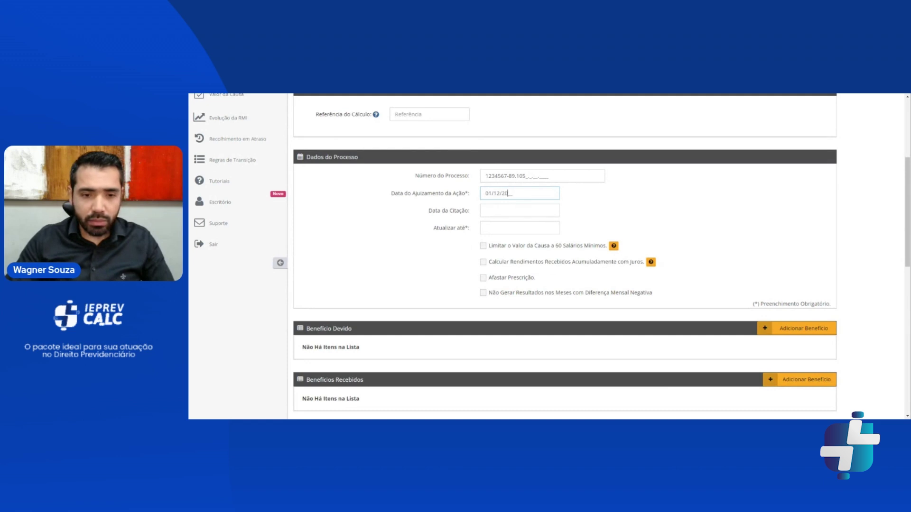
type("22")
key("Tab")
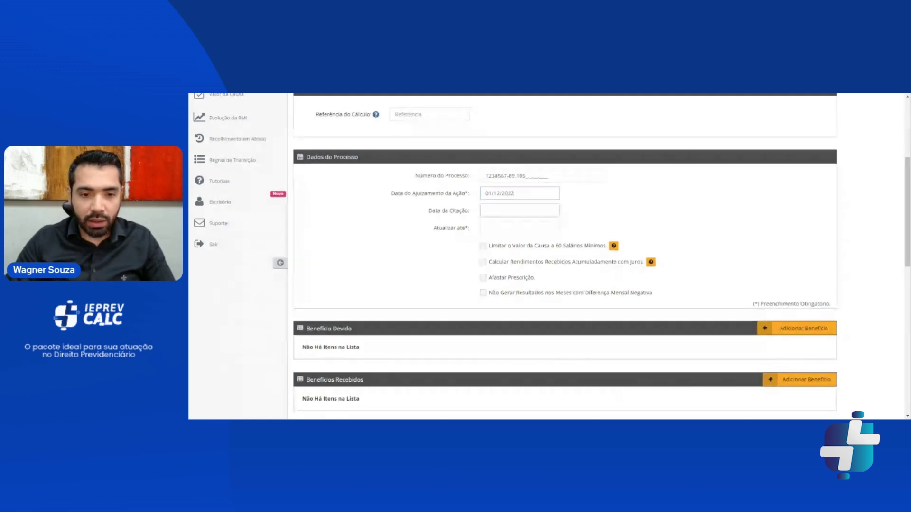
- Set the Data da Citação to 30/12/2022 and the Atualizar até month to 09/2024
type("1")
type("0/__/____")
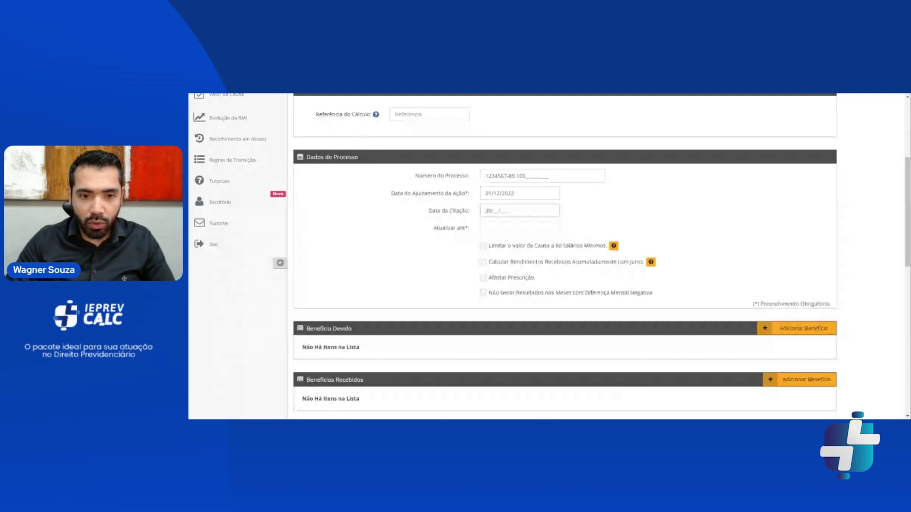
type("12")
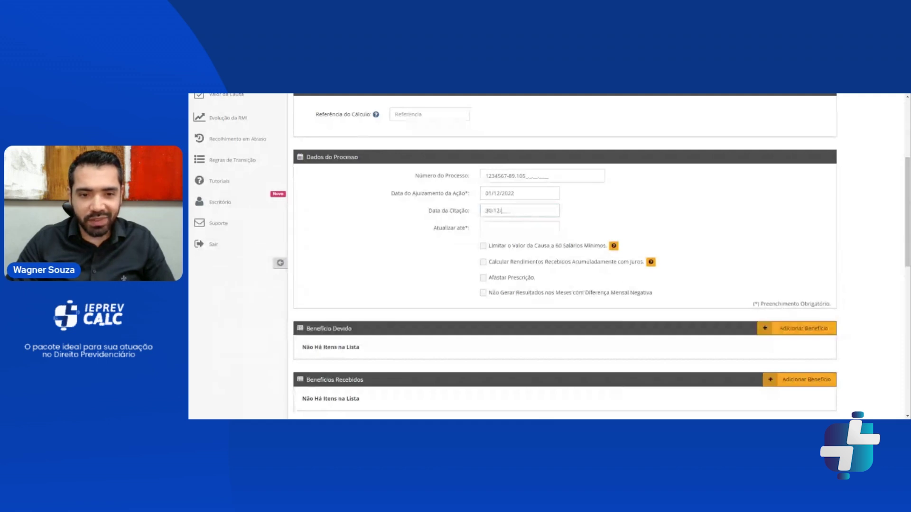
type("2022")
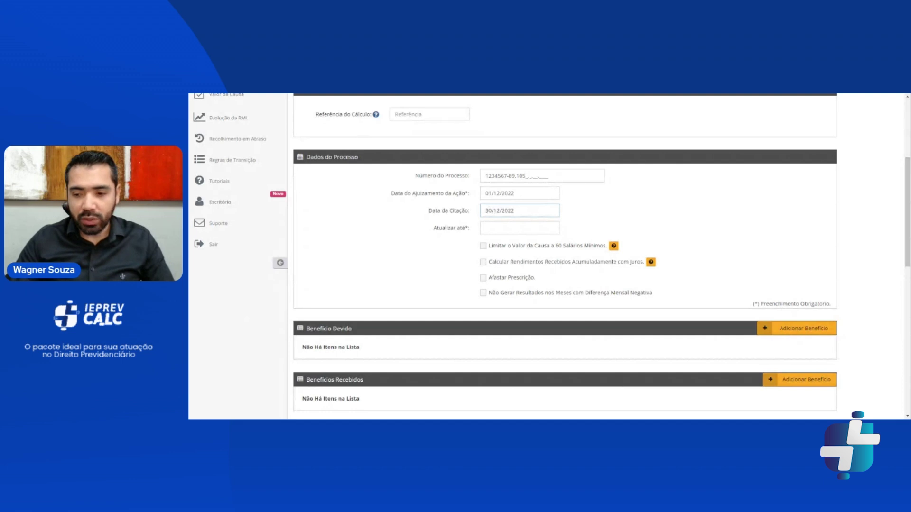
left_click(535, 225)
type("09/2024")
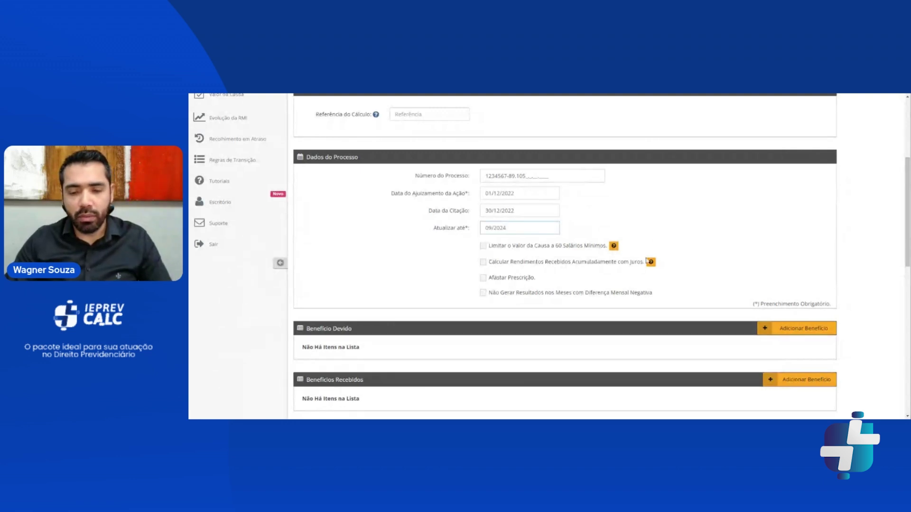
- Start a new entry under Benefício Devido and set its Espécie to Aposentadoria por Invalidez
mouse_move(648, 265)
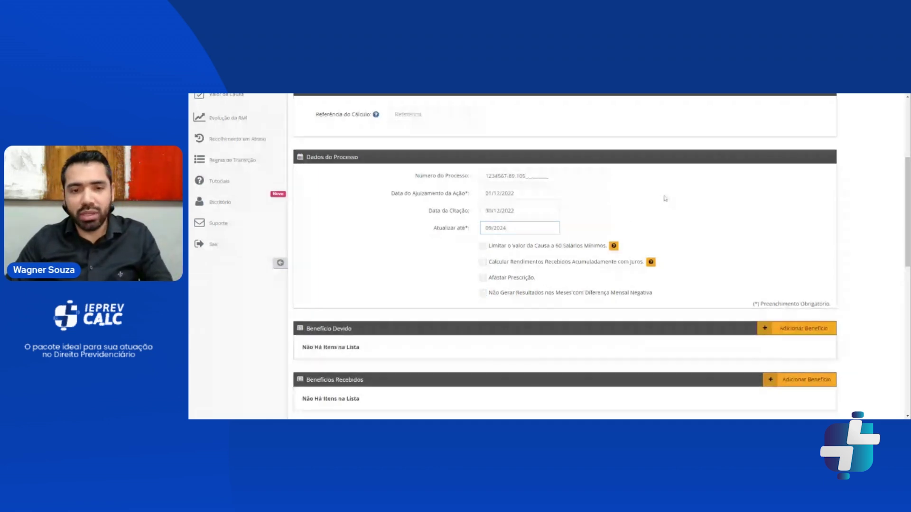
scroll(665, 198, "down", 3)
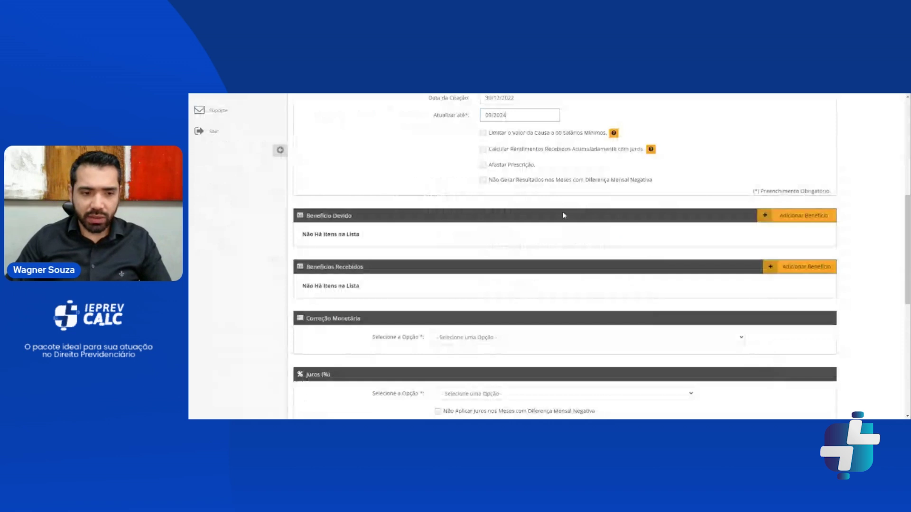
scroll(563, 216, "up", 2)
scroll(560, 191, "down", 1)
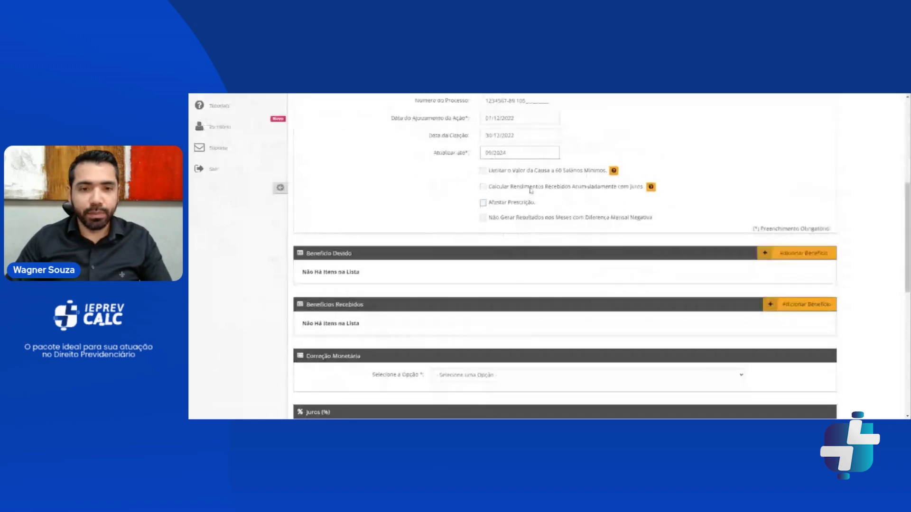
scroll(516, 225, "down", 1)
scroll(815, 201, "down", 1)
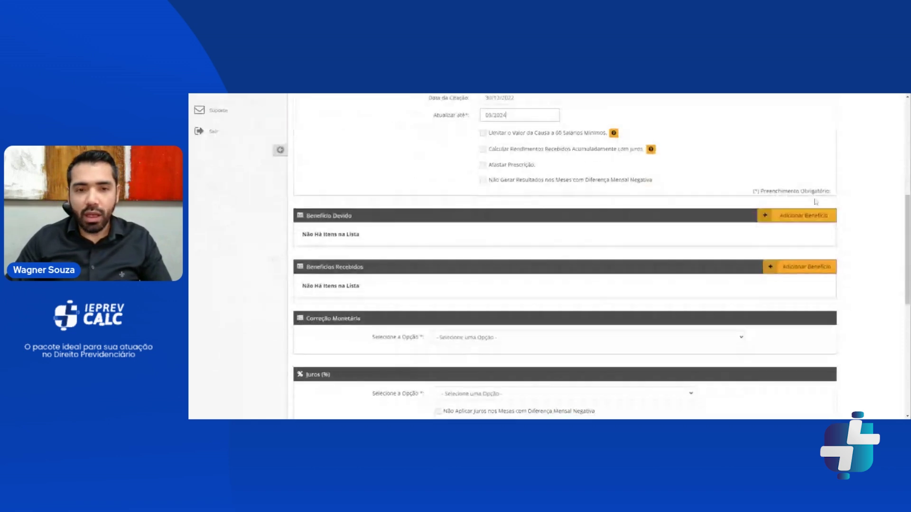
scroll(782, 223, "up", 2)
scroll(782, 223, "down", 1)
left_click(792, 253)
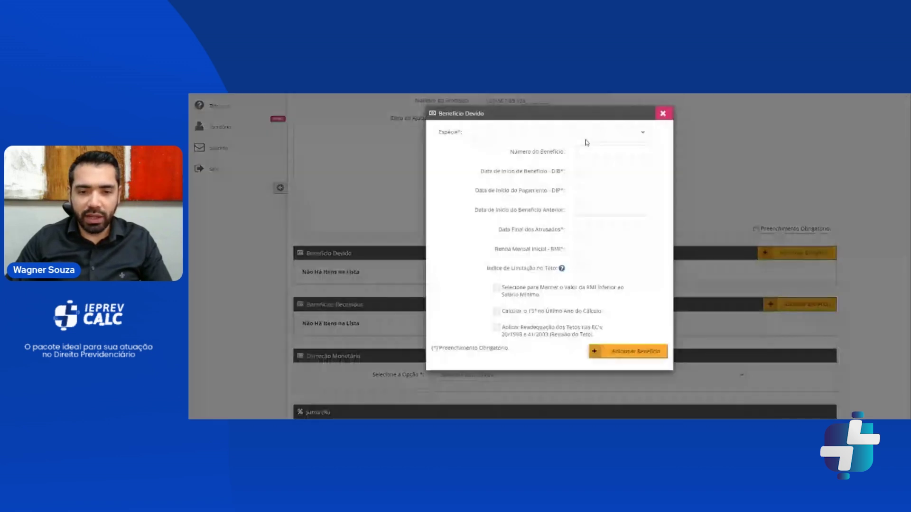
left_click(587, 133)
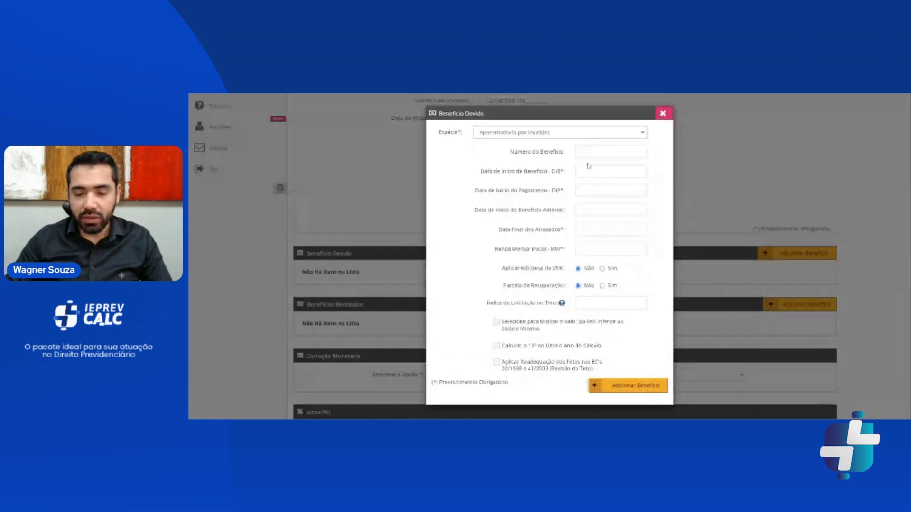
- Set both the DIB and the DIP of the benefit due to 01/01/2023
left_click(592, 171)
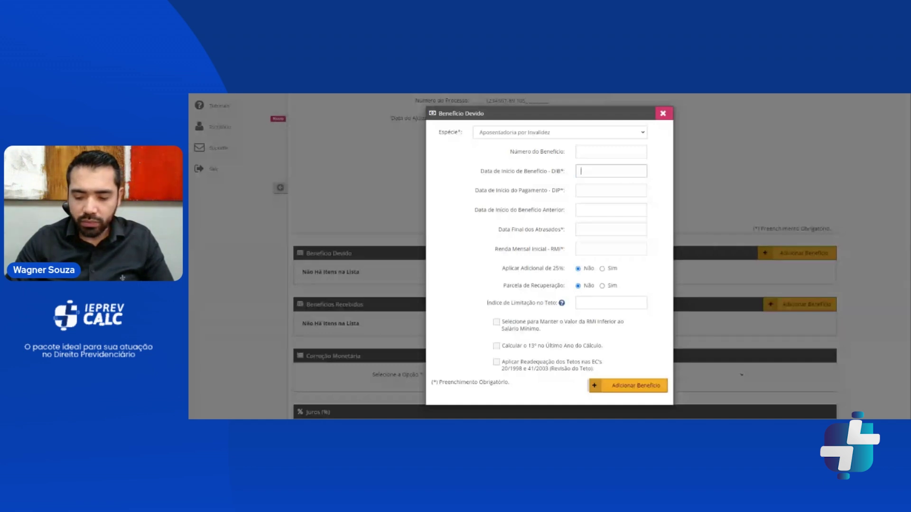
type("01/0")
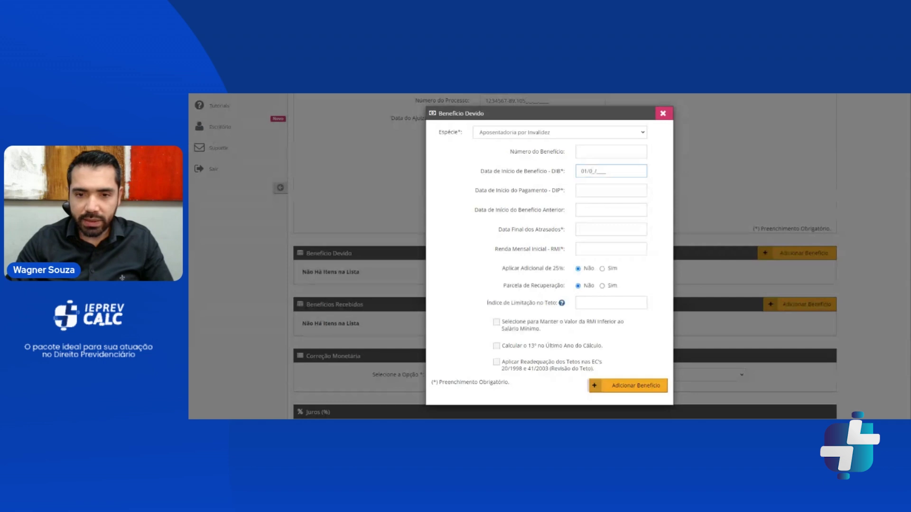
type("1/2023")
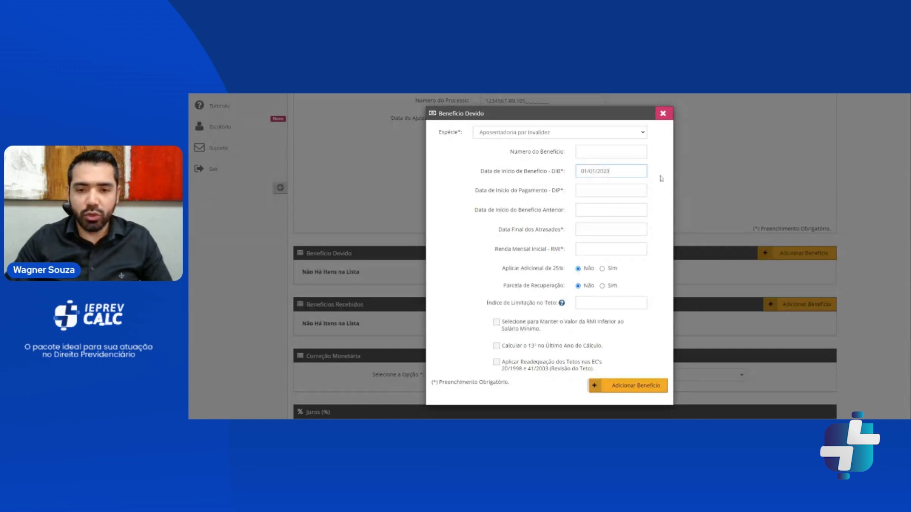
left_click(630, 187)
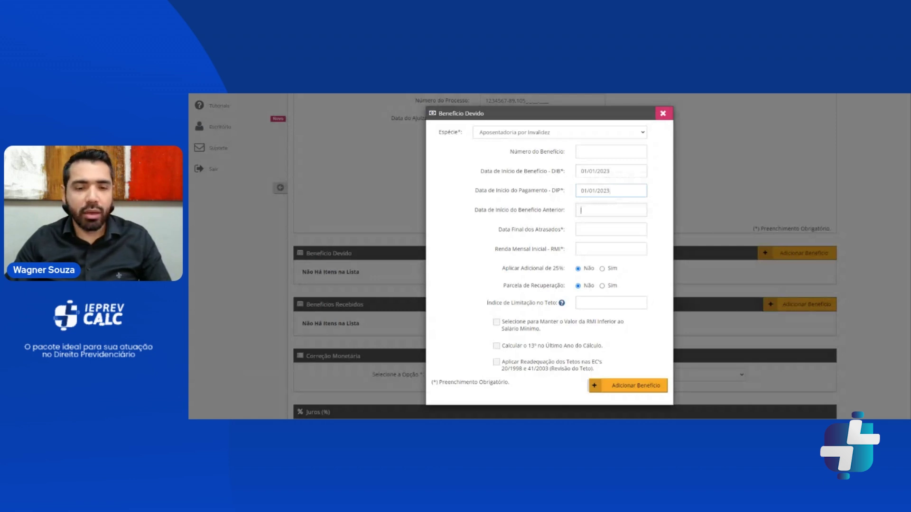
- Leave the previous benefit's start date empty and set the Data Final dos Atrasados to 31/08/2024
left_click(611, 210)
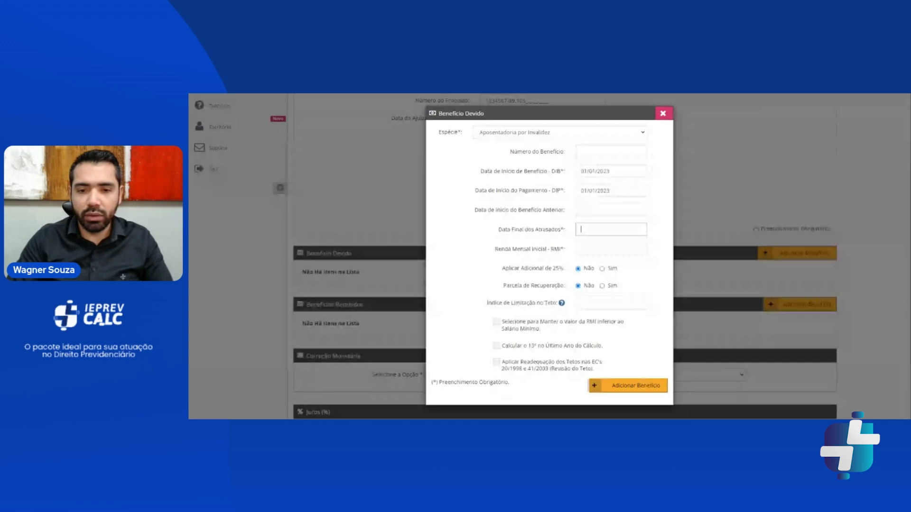
type("31/08/")
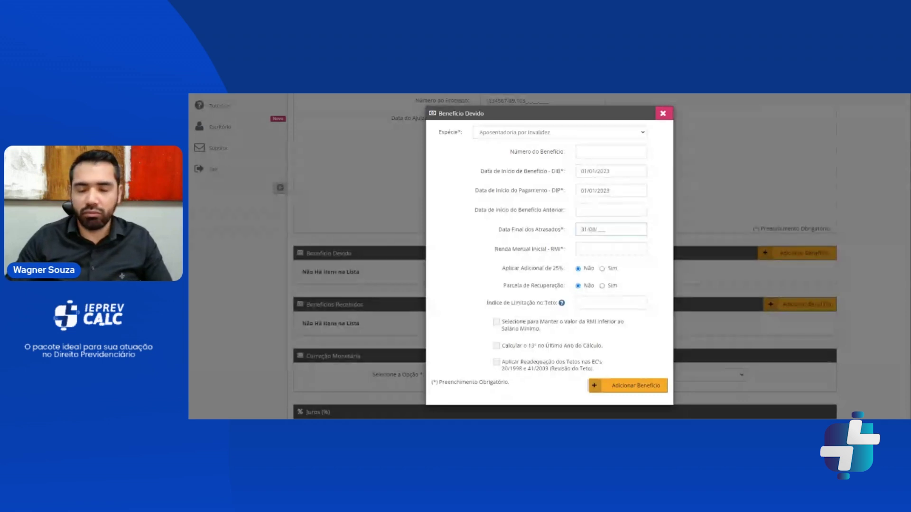
type("2024")
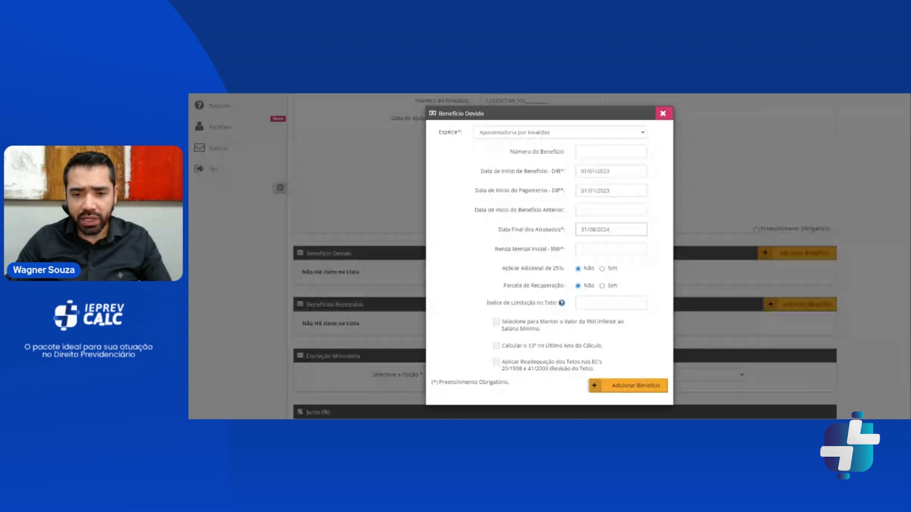
- Set the Renda Mensal Inicial to 5.000,00 and add the benefit due to the calculation
left_click(601, 245)
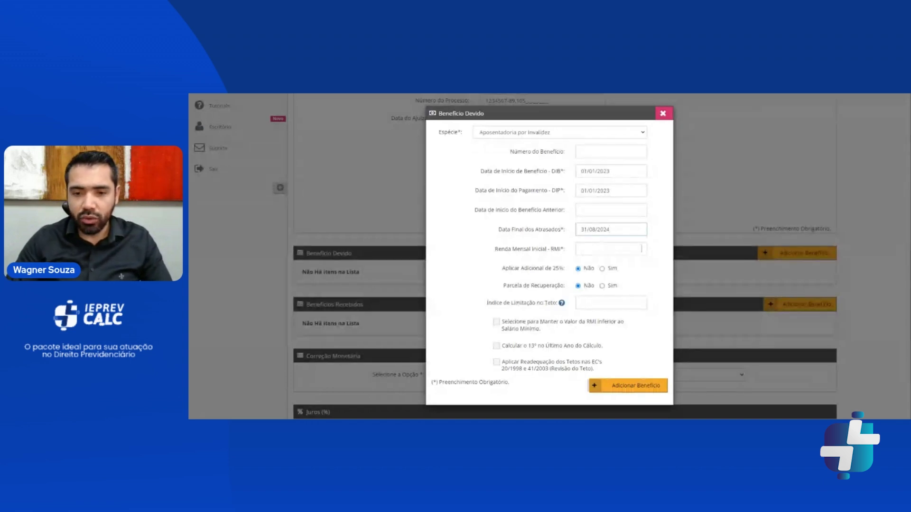
type("90000")
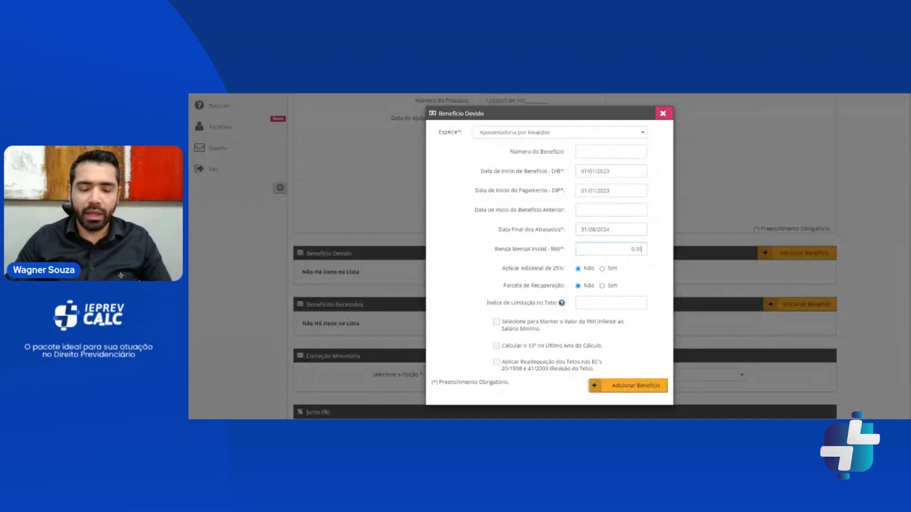
type("0")
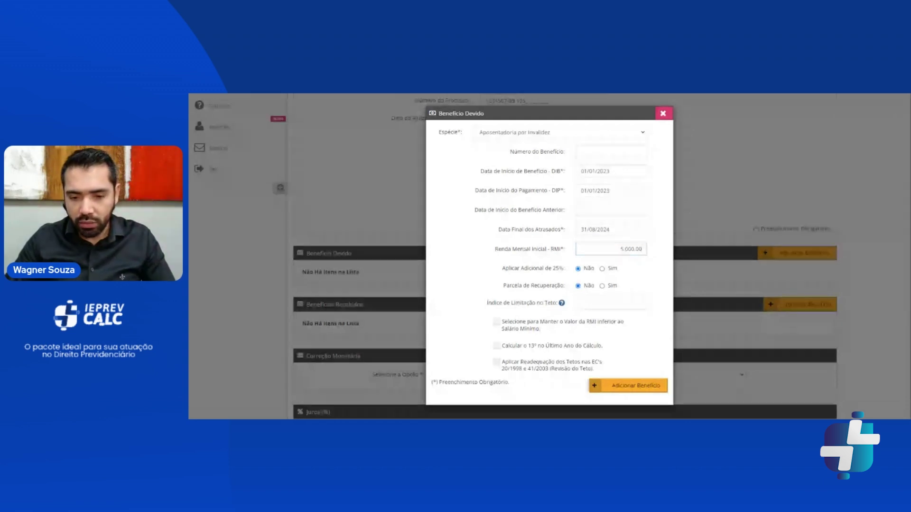
left_click(597, 386)
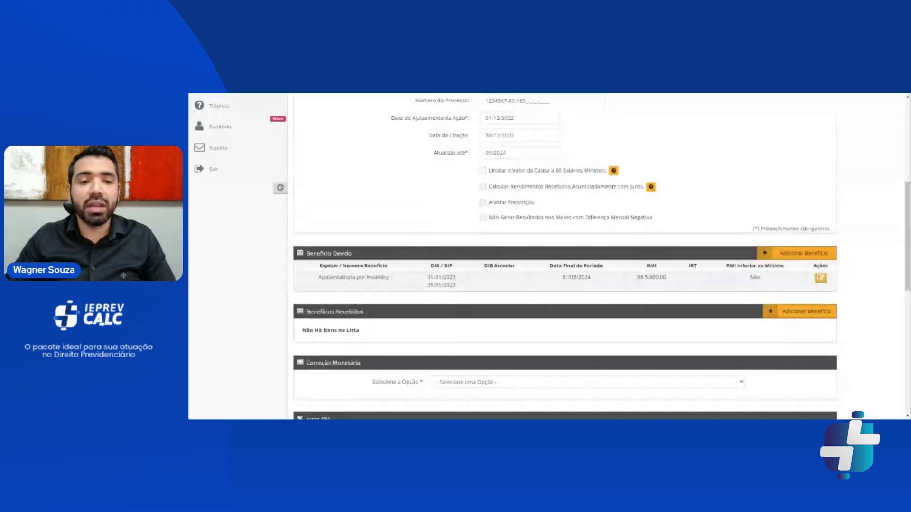
- Start a new entry under Benefícios Recebidos with Espécie Aposentadoria por Invalidez and DIB 01/01/2023
scroll(565, 256, "down", 2)
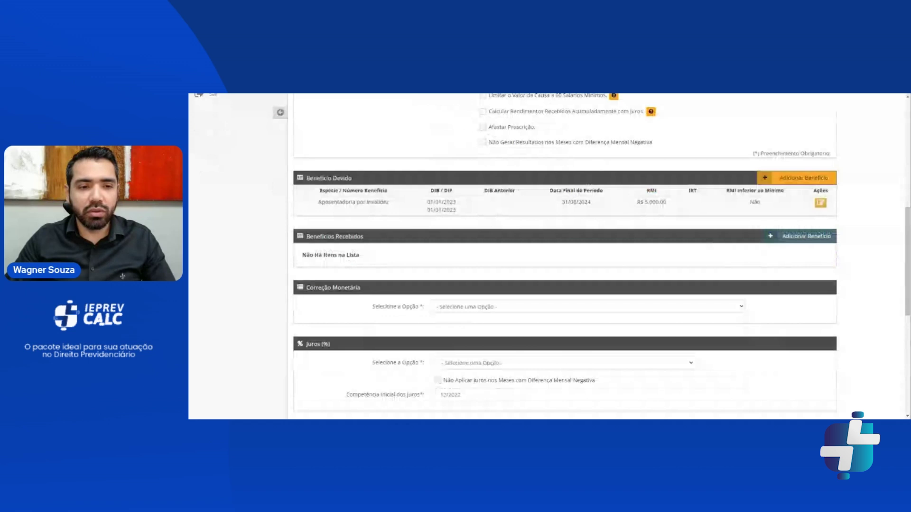
left_click(806, 236)
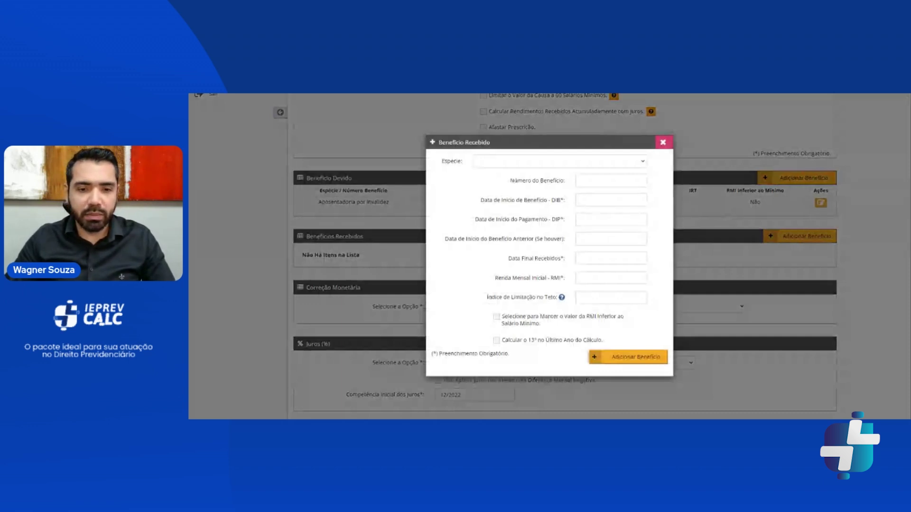
left_click(598, 164)
left_click(596, 172)
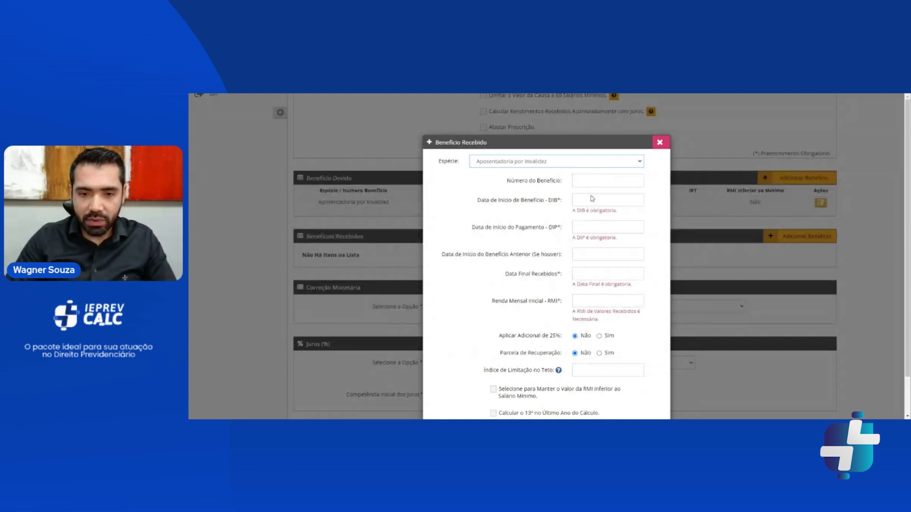
type("01/")
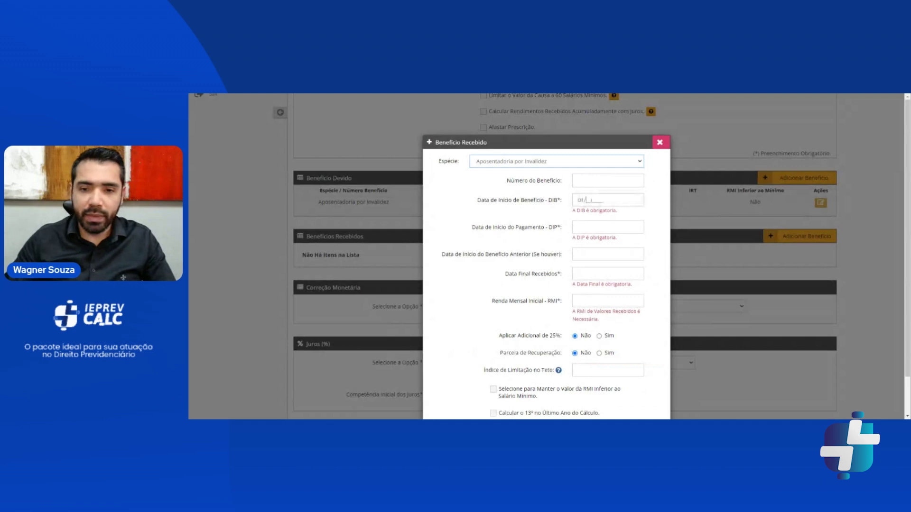
type("01/2023")
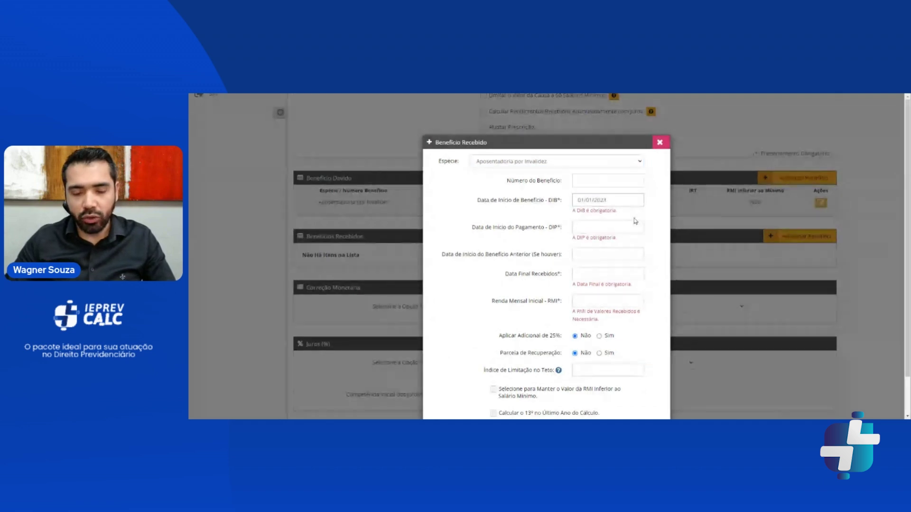
- Complete the received benefit with DIP 01/01/2023, Data Final Recebidos 31/08/2024 and Renda Mensal Inicial 3.000,00, and add it to the calculation
key("Tab")
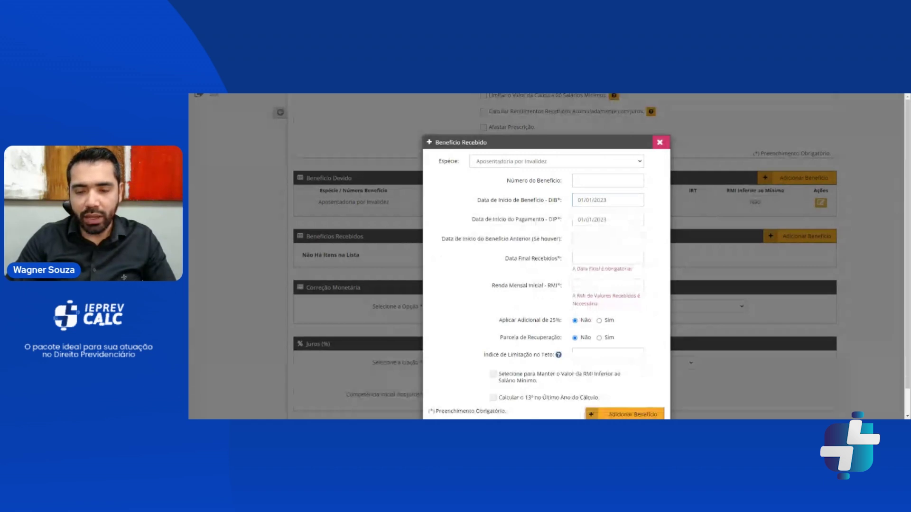
left_click(608, 258)
type("31/08/2024")
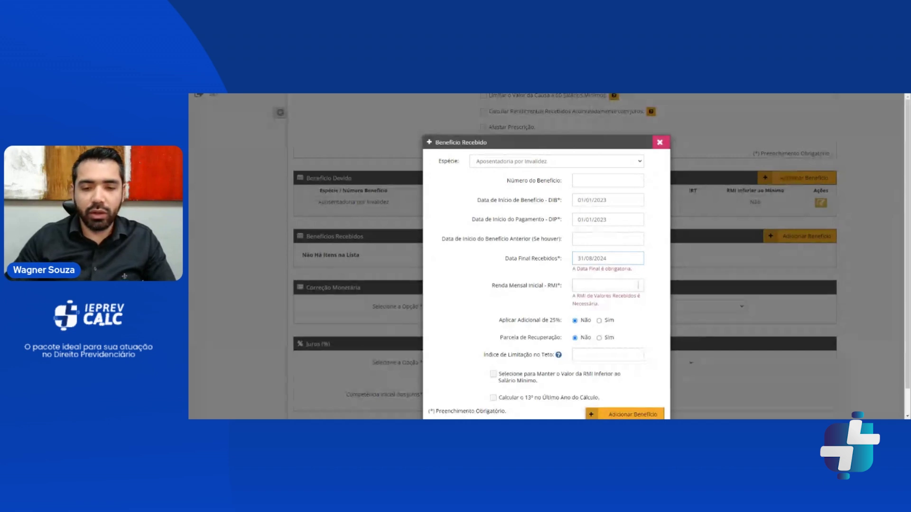
type("300,000")
scroll(548, 273, "down", 1)
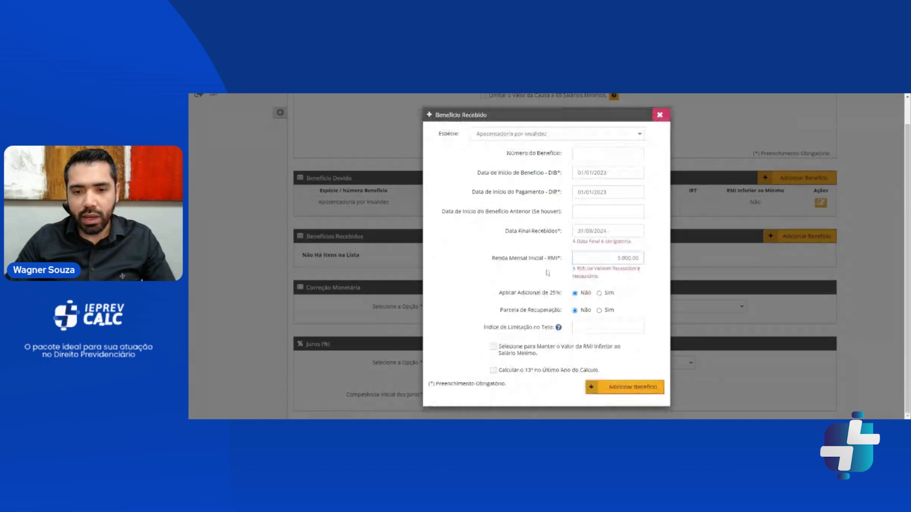
left_click(625, 387)
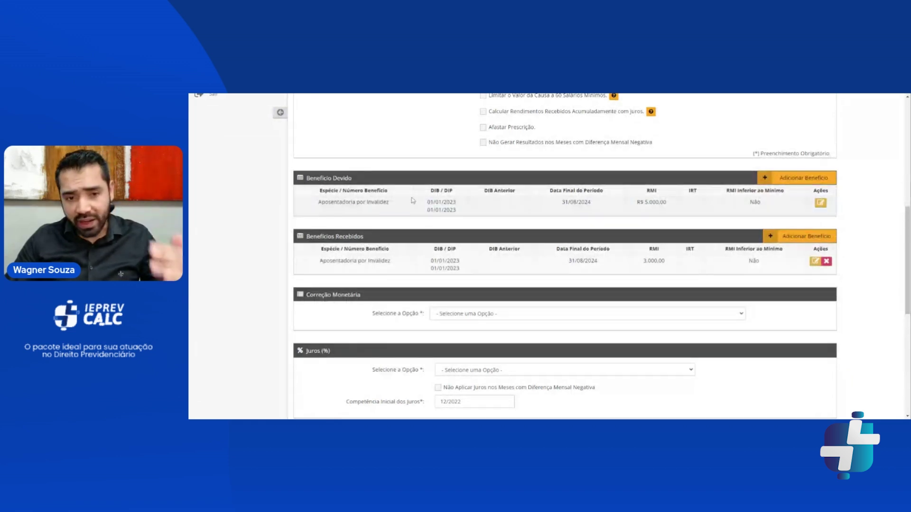
- Set Correção Monetária to IGPDI até 01/2004 - INPC (Manual de Cálculos da Justiça Federal) and Juros to 12% ao ano (até 06/2009) - 6% ao ano + Poupança
scroll(536, 172, "down", 3)
left_click(535, 164)
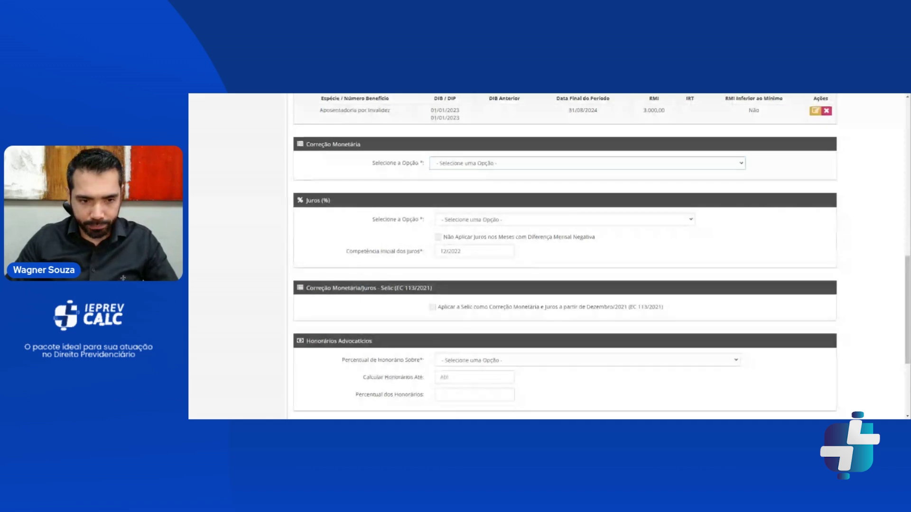
left_click(587, 163)
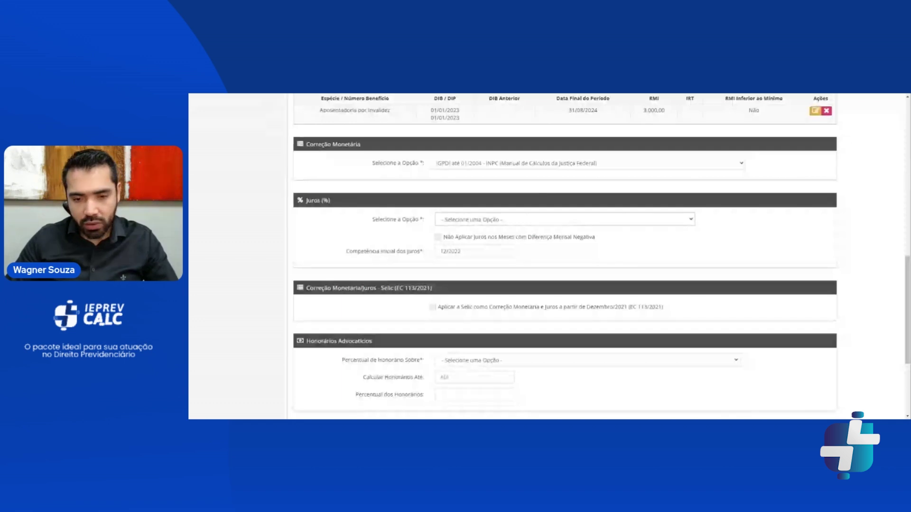
left_click(607, 220)
scroll(691, 242, "up", 1)
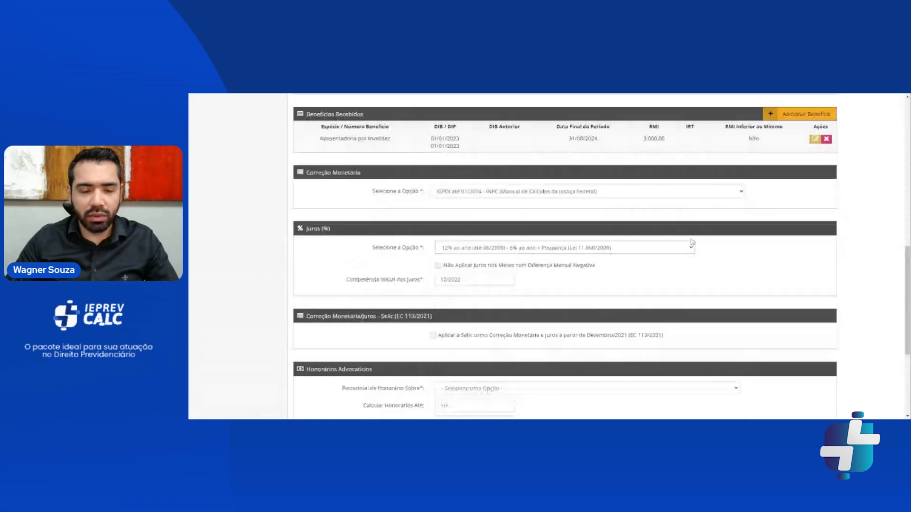
- Enable applying the Selic as Correção Monetária e Juros from Dezembro/2021 (EC 113/2021)
scroll(692, 242, "up", 3)
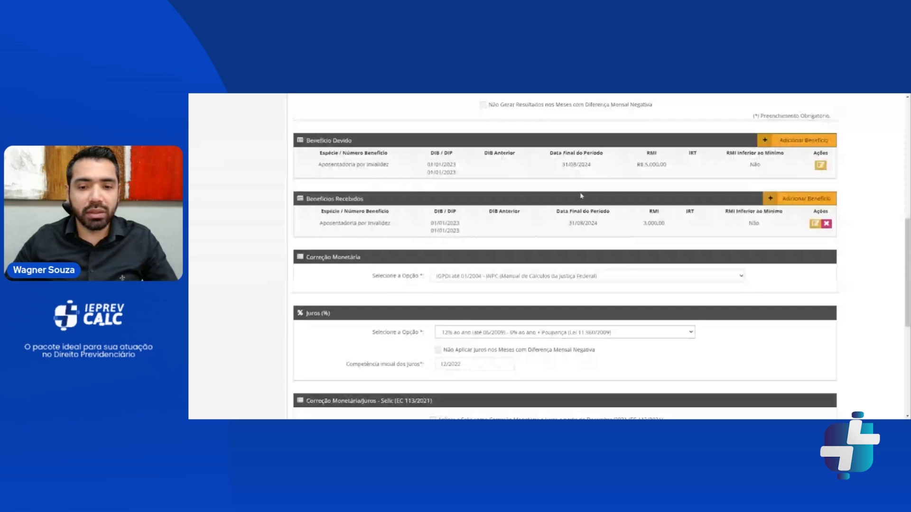
scroll(663, 186, "down", 3)
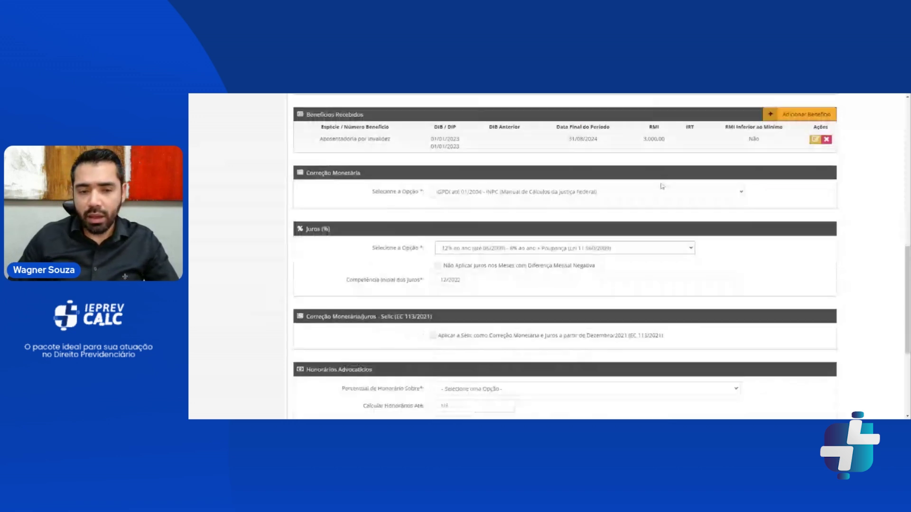
scroll(664, 187, "down", 3)
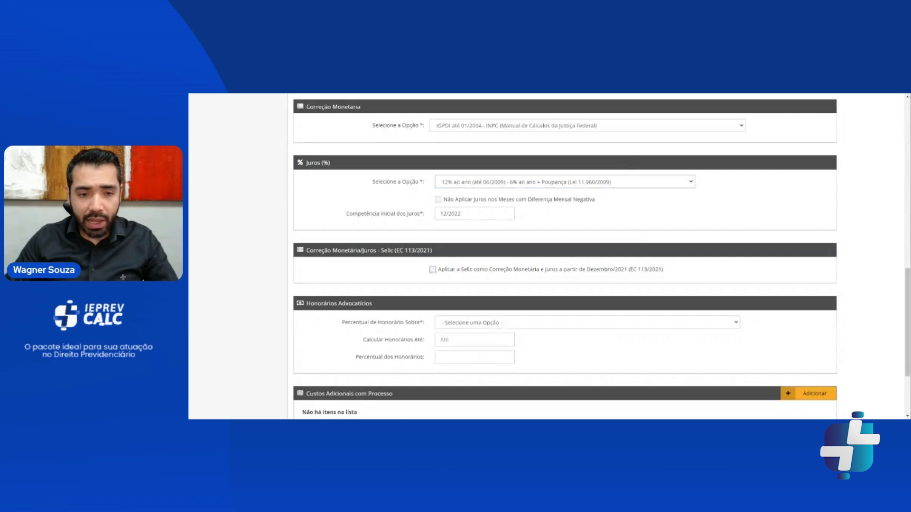
left_click(432, 270)
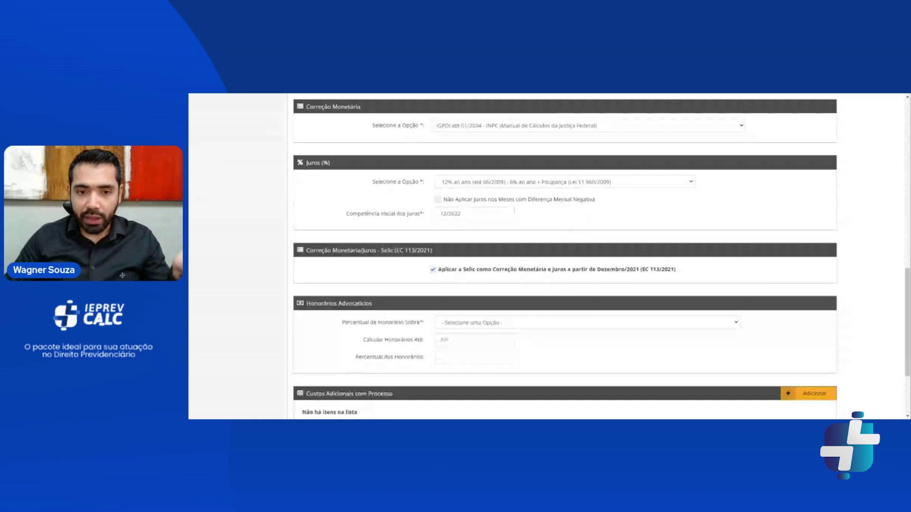
- Review the Dados do Processo, the due and received benefits, and the correction and interest settings entered in the form
scroll(515, 210, "up", 3)
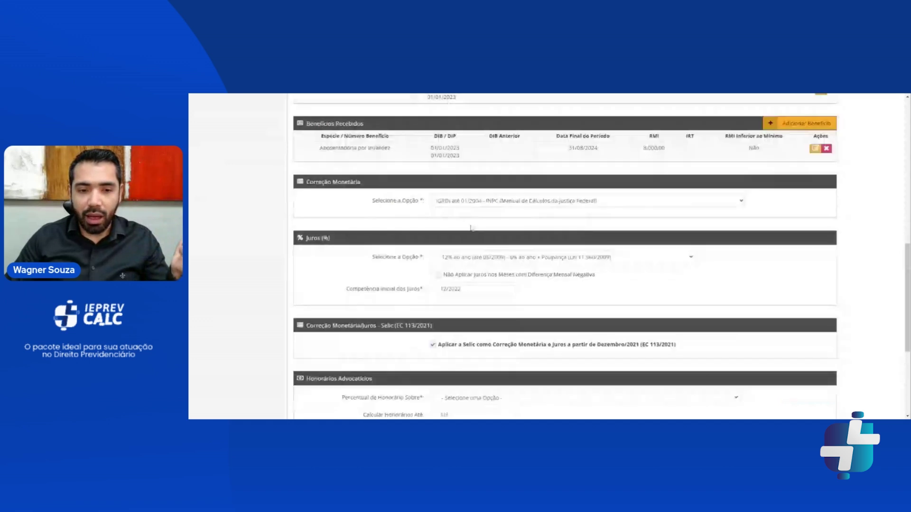
scroll(471, 229, "up", 4)
scroll(471, 228, "up", 8)
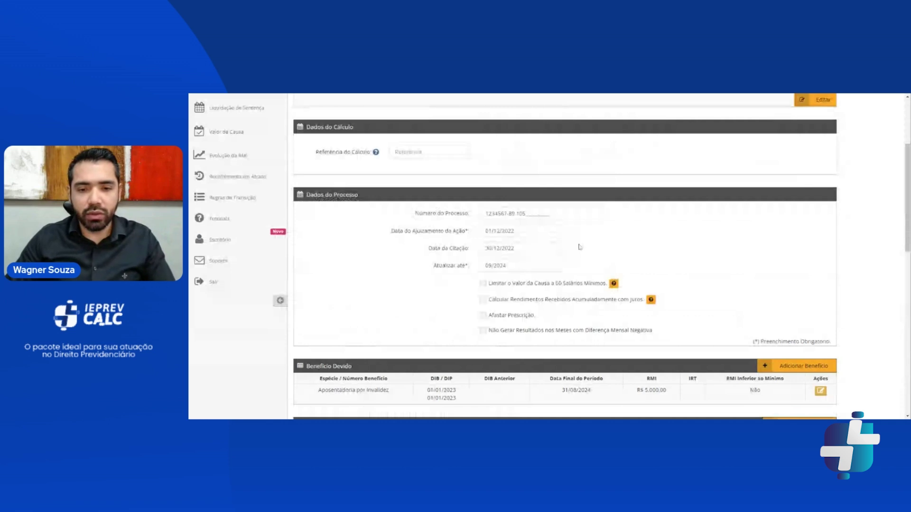
scroll(642, 251, "down", 5)
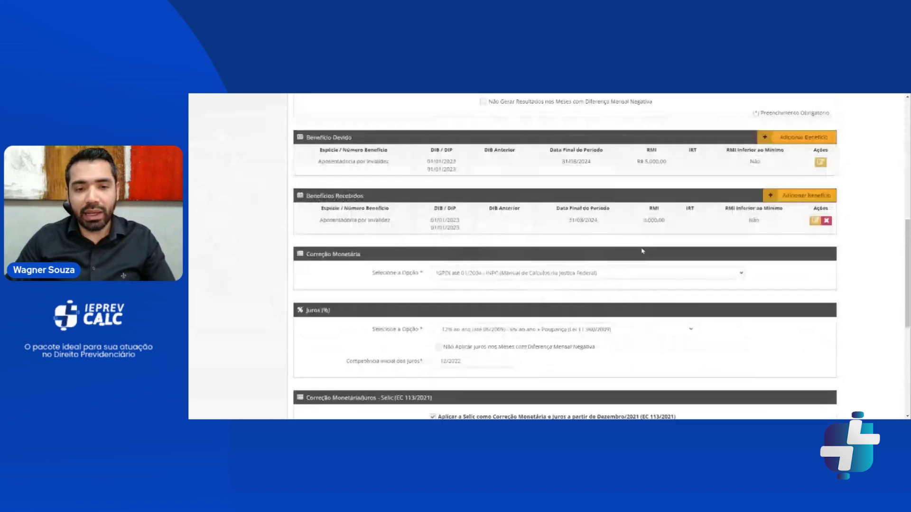
scroll(643, 251, "down", 3)
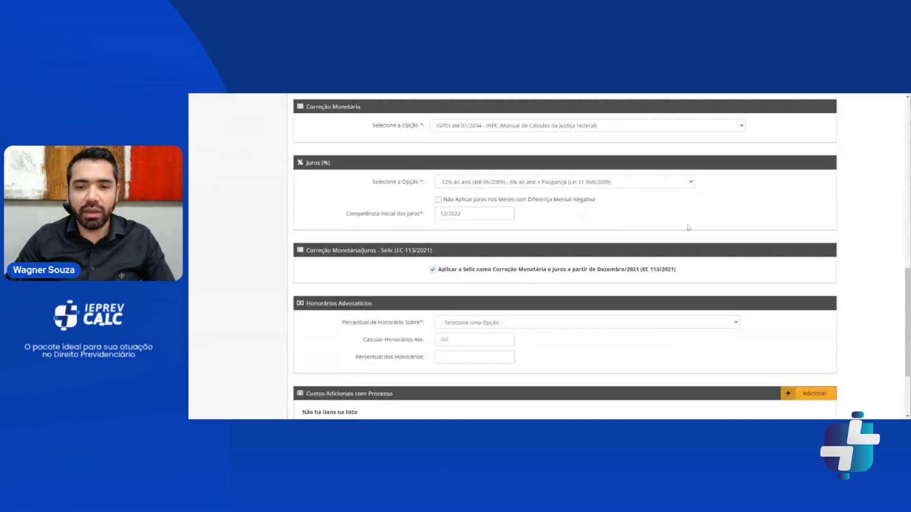
scroll(688, 227, "up", 4)
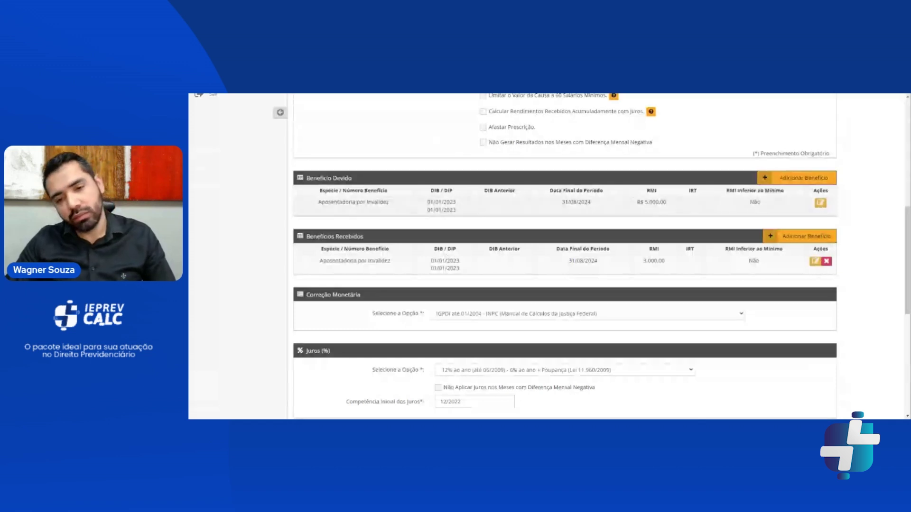
scroll(648, 206, "down", 3)
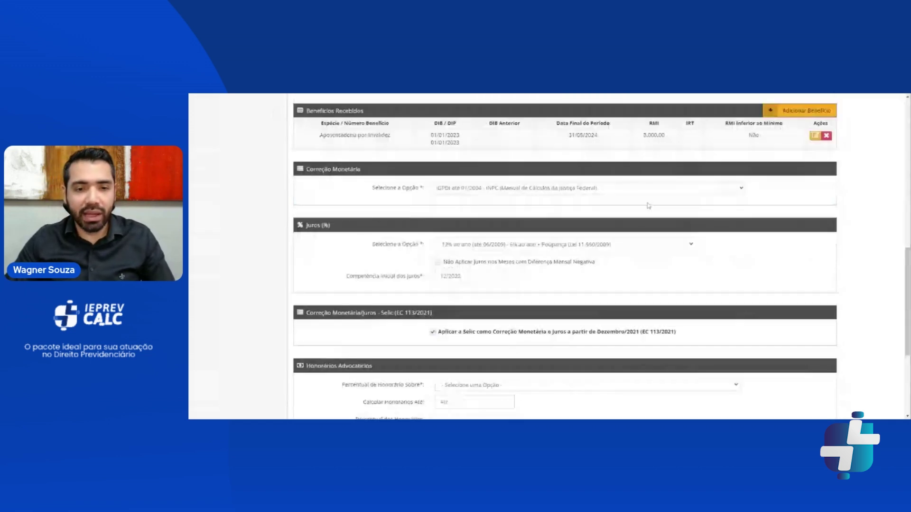
scroll(648, 205, "down", 1)
scroll(648, 206, "down", 3)
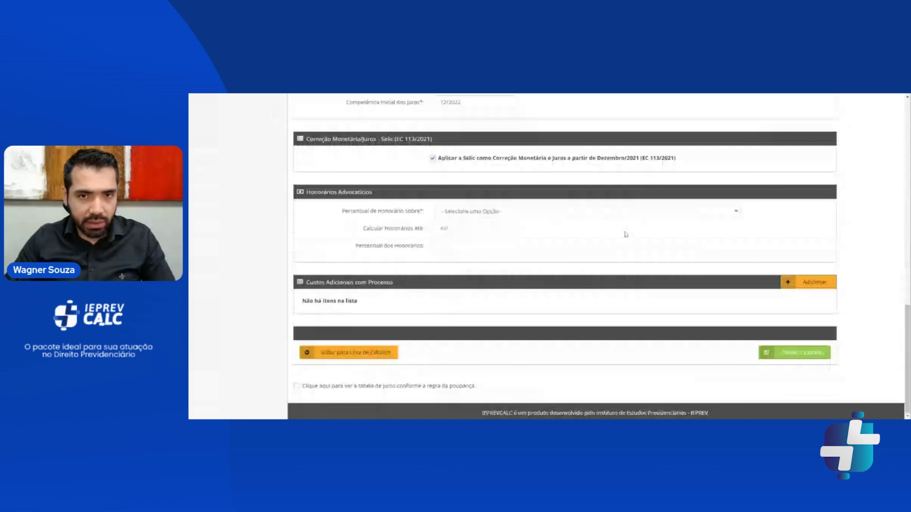
- Base the Honorários Advocatícios on Valor da Diferença entre os Benefícios Devido e Recebido, calculated until 31/05/2024 at 10 percent
scroll(625, 234, "up", 2)
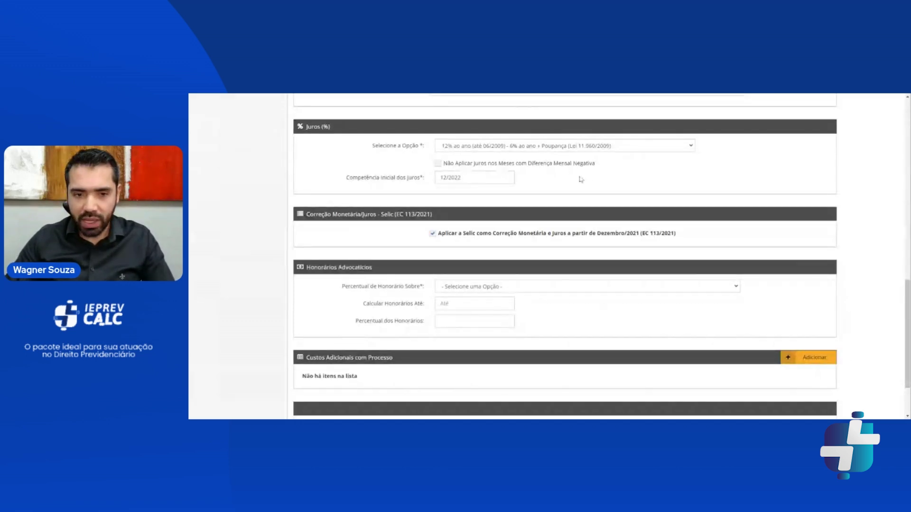
scroll(580, 179, "down", 2)
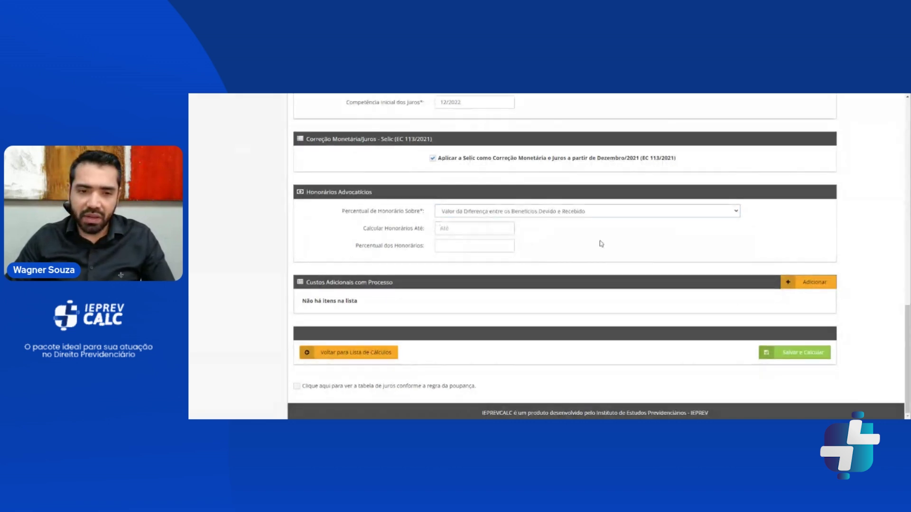
scroll(601, 244, "up", 2)
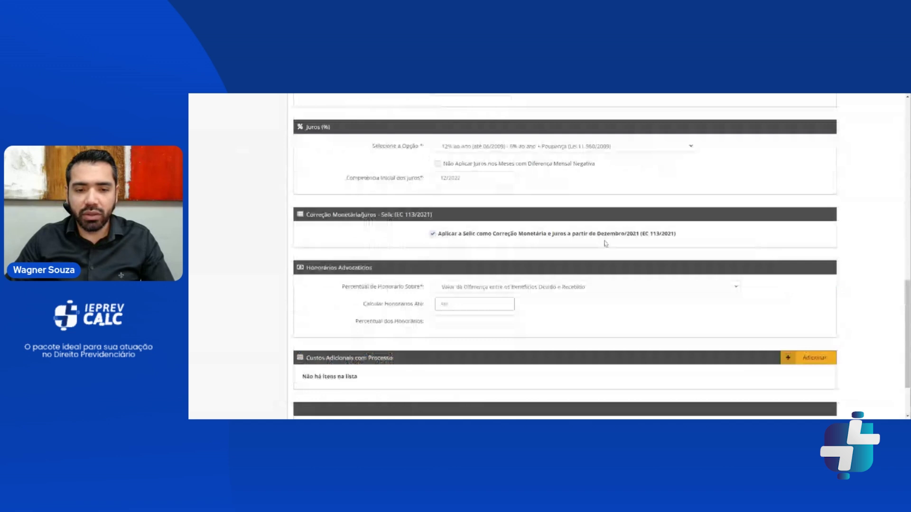
scroll(605, 244, "up", 1)
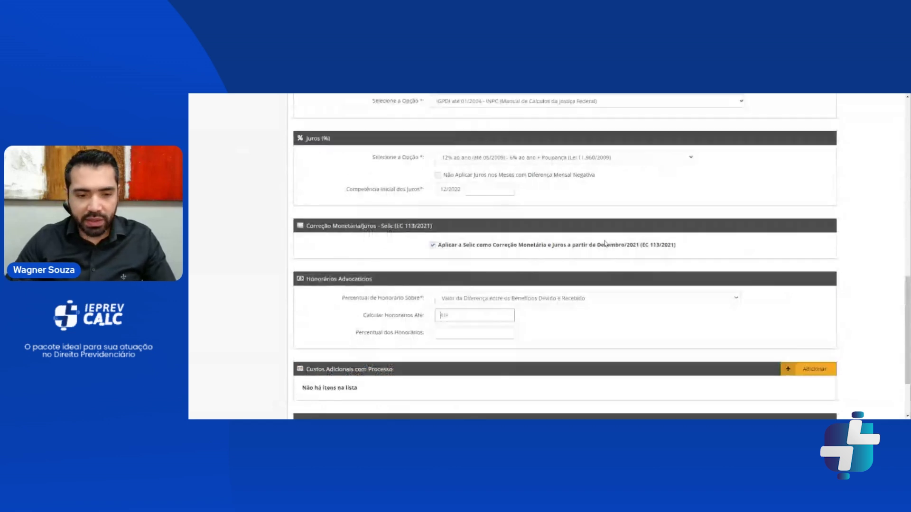
scroll(604, 244, "down", 1)
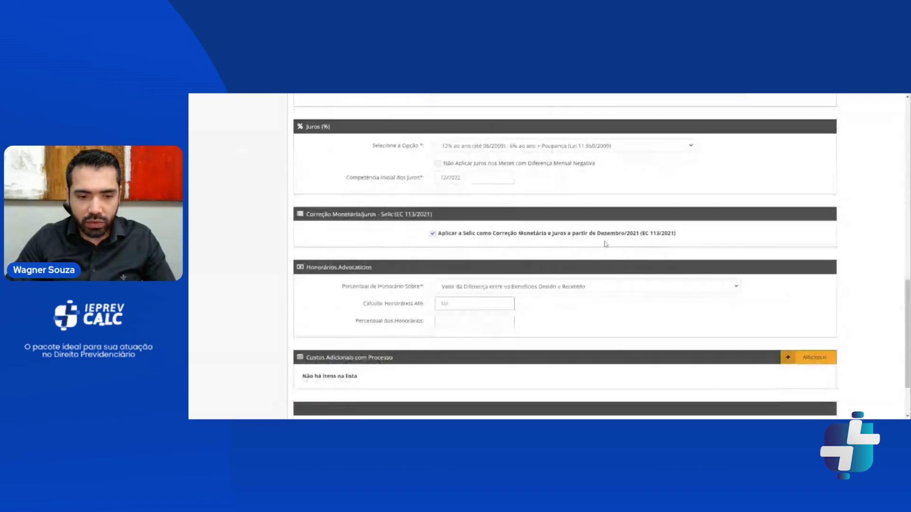
type("31/05/2024")
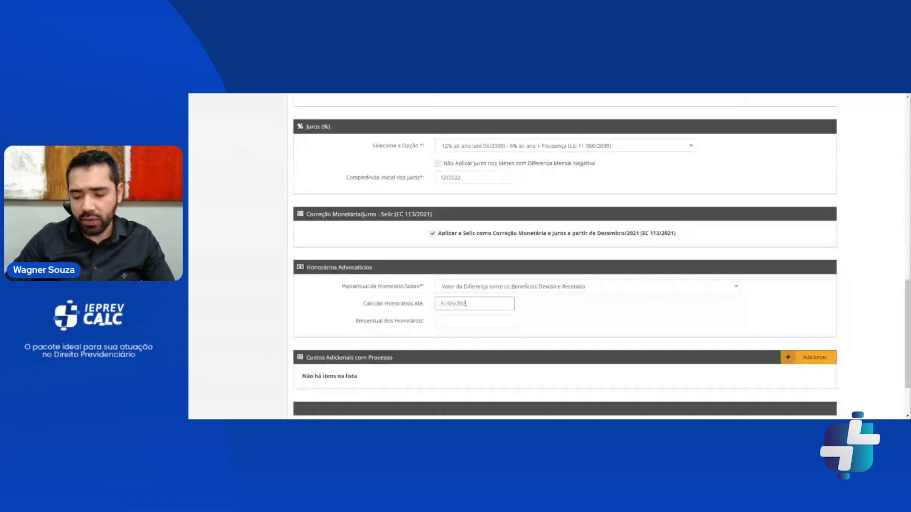
left_click(471, 321)
type("10")
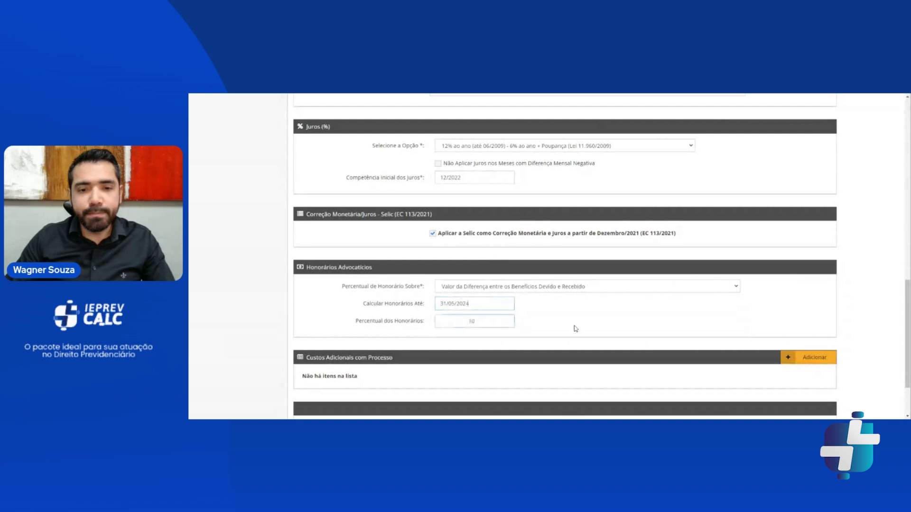
- Examine the Crédito/Débito Adicional form for additional process costs and close it without adding an item
scroll(586, 320, "down", 1)
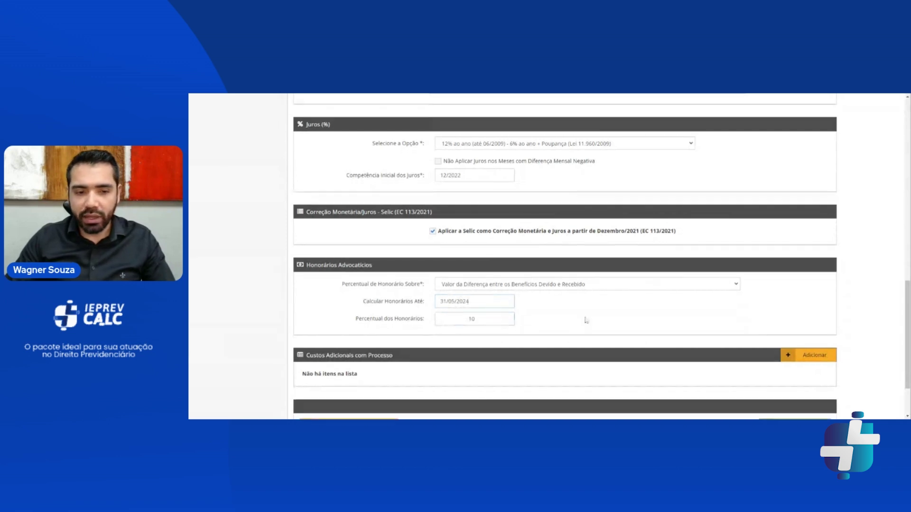
scroll(586, 320, "down", 3)
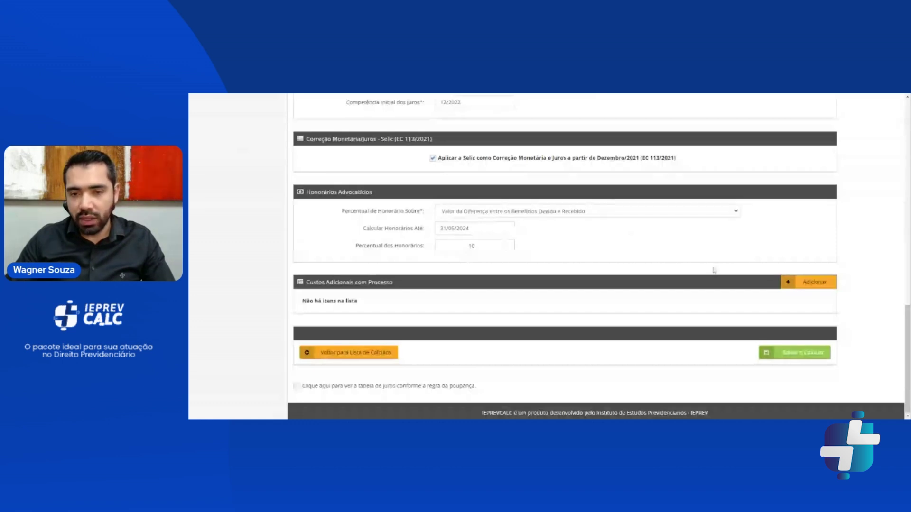
left_click(806, 282)
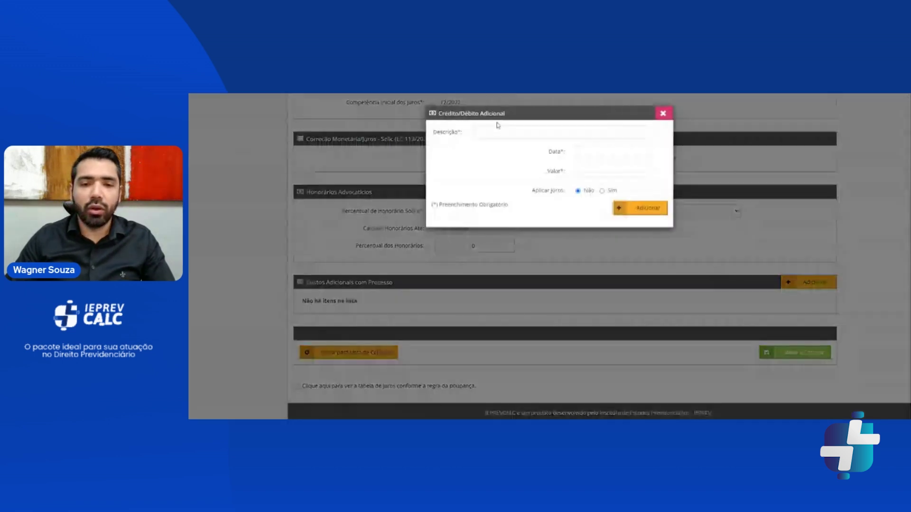
left_click(666, 114)
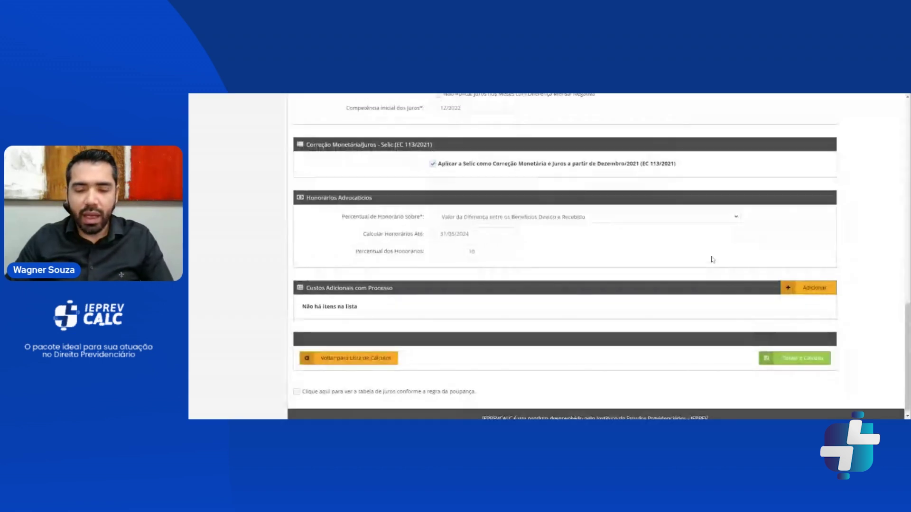
- Save the completed form and run the calculation to produce the Demonstrativo de Cálculo
scroll(712, 259, "up", 10)
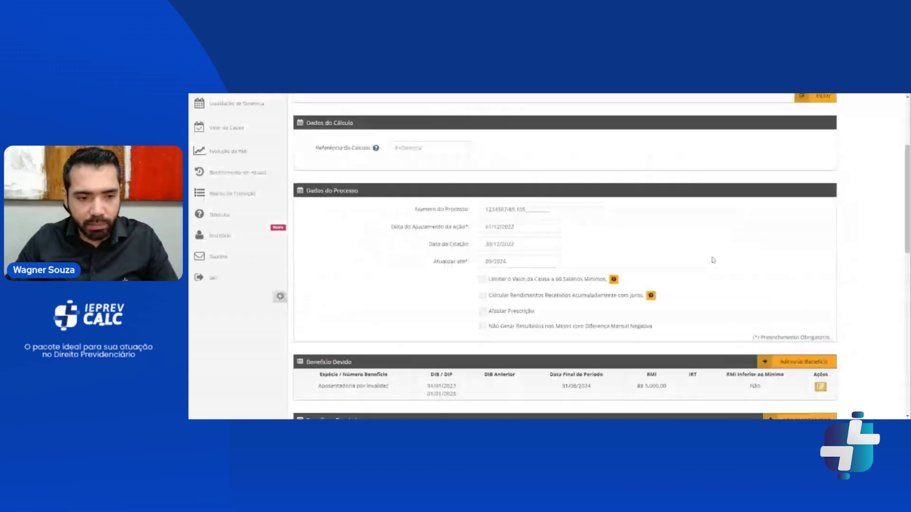
scroll(712, 260, "down", 3)
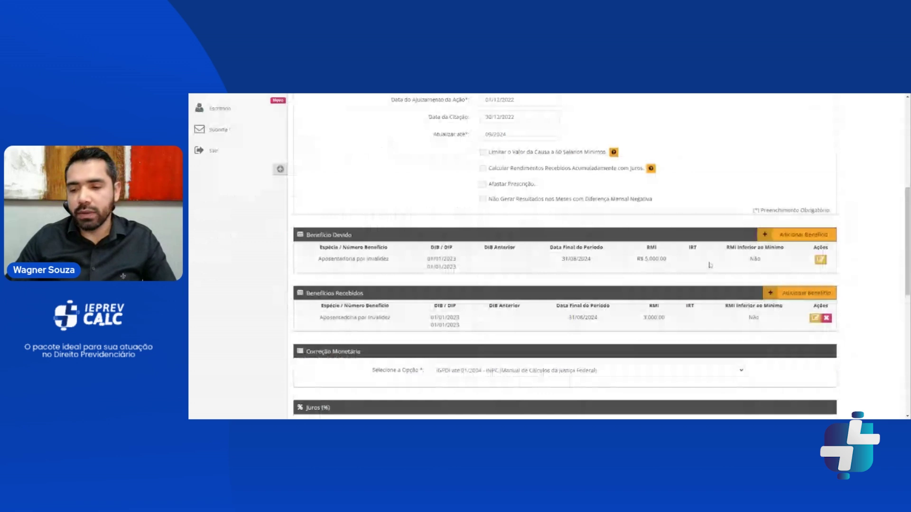
scroll(711, 265, "down", 10)
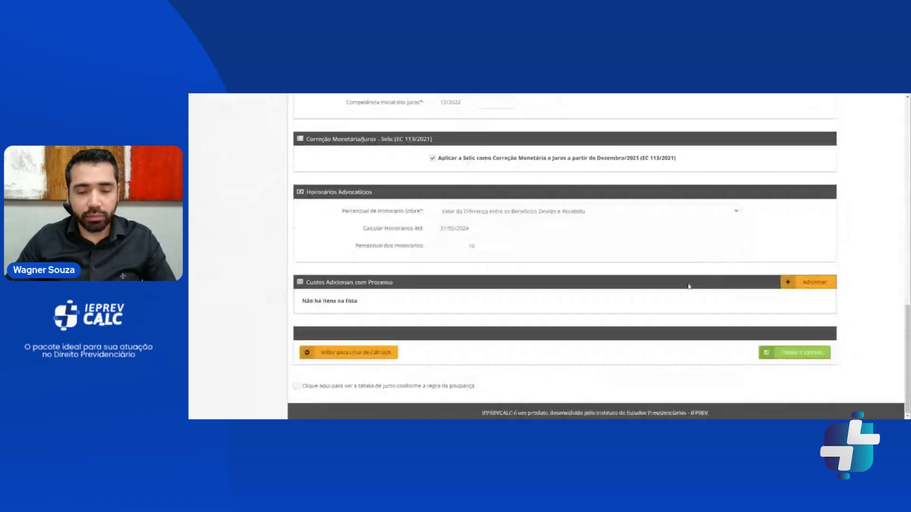
left_click(796, 353)
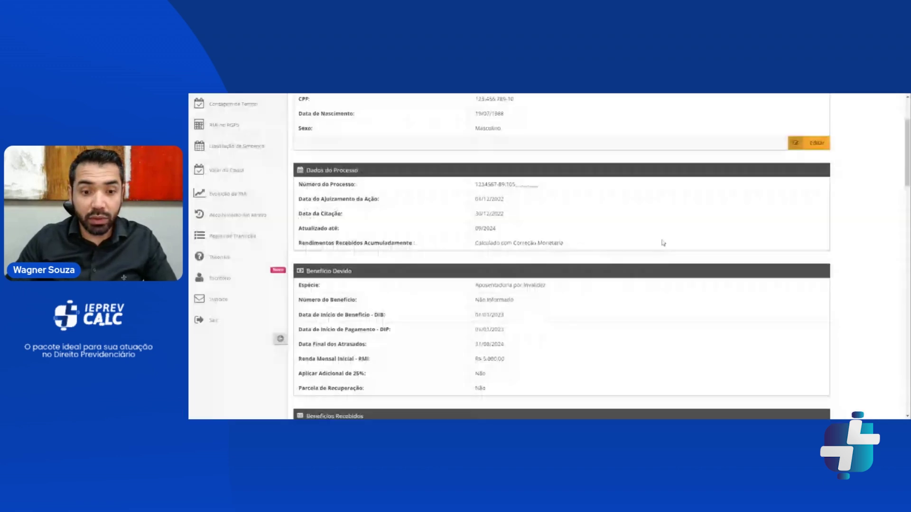
scroll(663, 242, "up", 2)
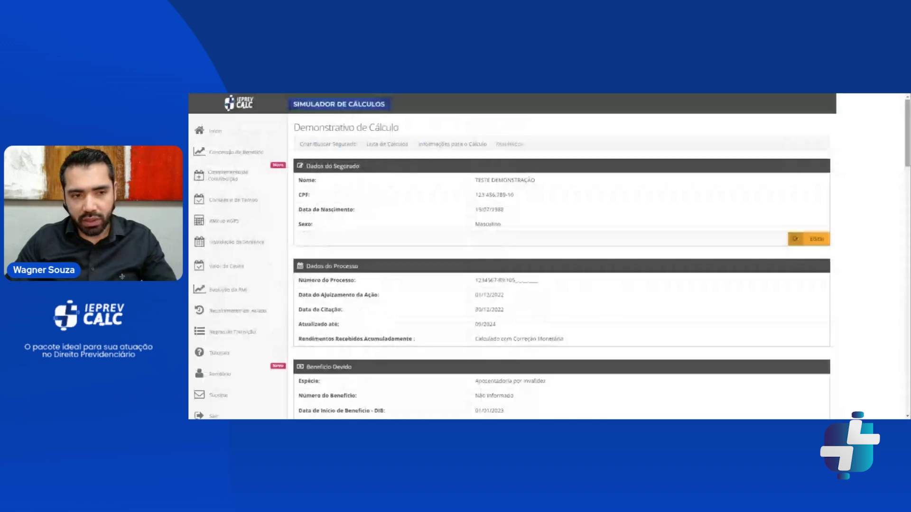
scroll(908, 119, "down", 1)
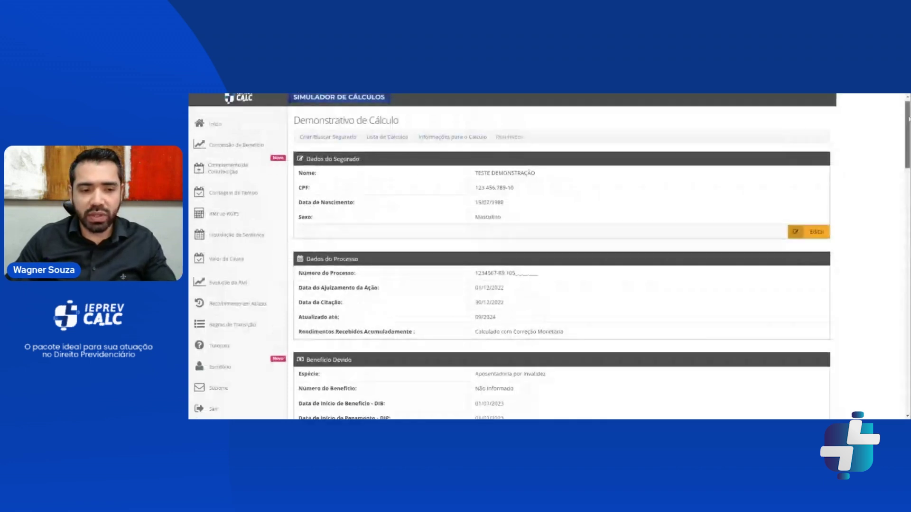
- Review the Correção Monetária, Juros, Selic and Honorários Advocatícios settings listed in the Demonstrativo de Cálculo
left_click_drag(908, 119, 907, 229)
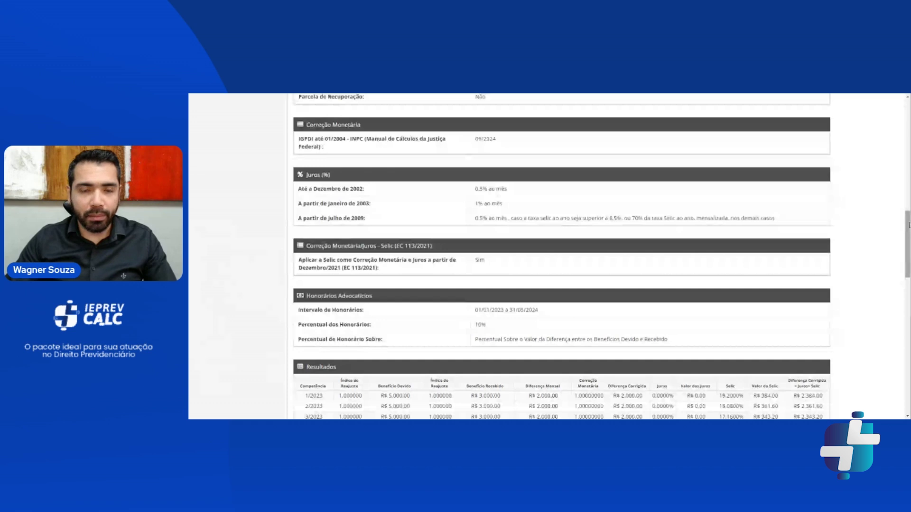
left_click_drag(907, 225, 908, 232)
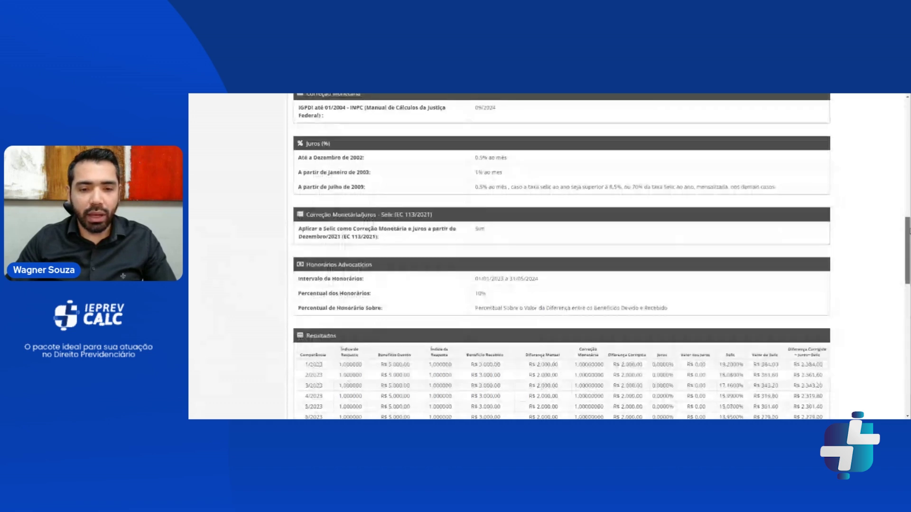
scroll(475, 257, "down", 1)
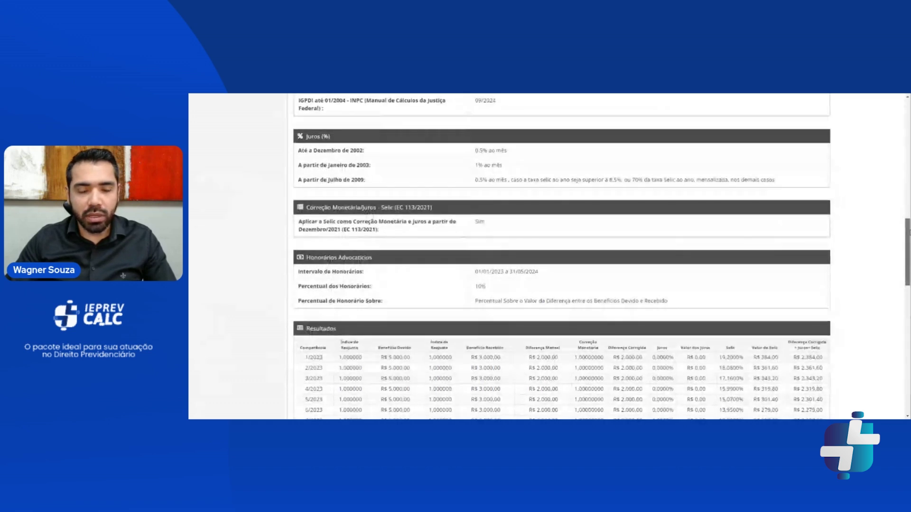
scroll(549, 256, "down", 1)
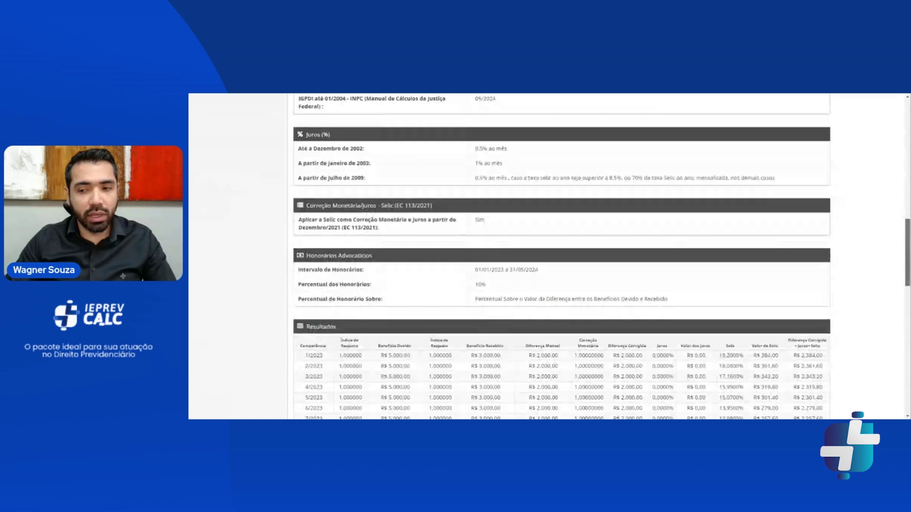
scroll(561, 256, "down", 2)
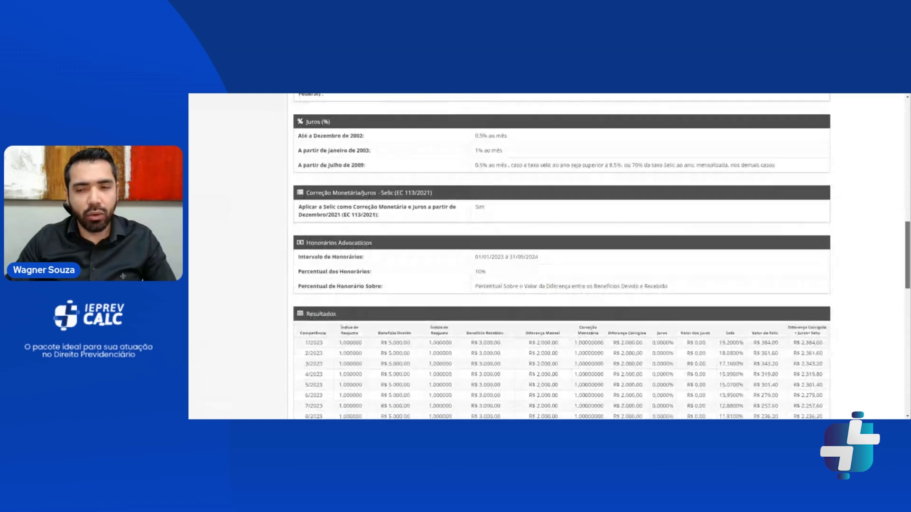
scroll(685, 248, "down", 1)
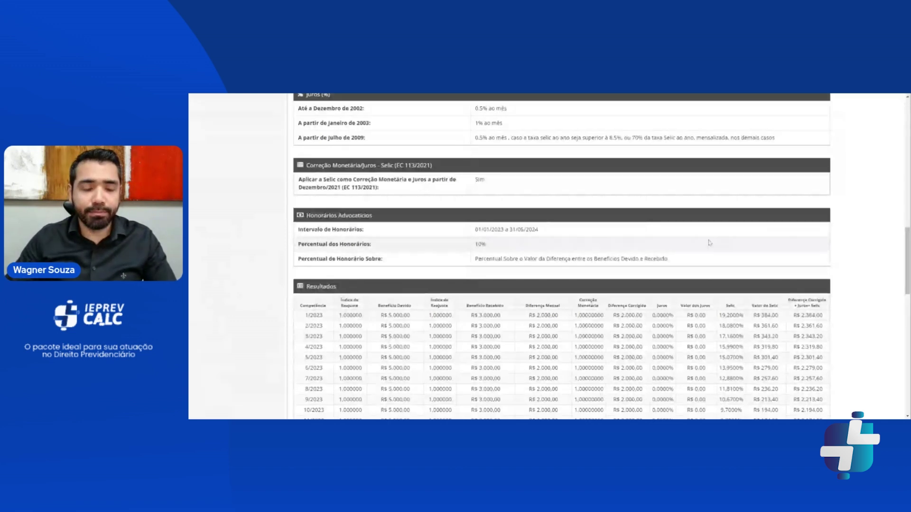
- Examine the monthly Resultados table, the Rendimentos Recebidos Acumuladamente section and the Conclusões totals of the statement
scroll(697, 230, "down", 1)
scroll(697, 231, "down", 5)
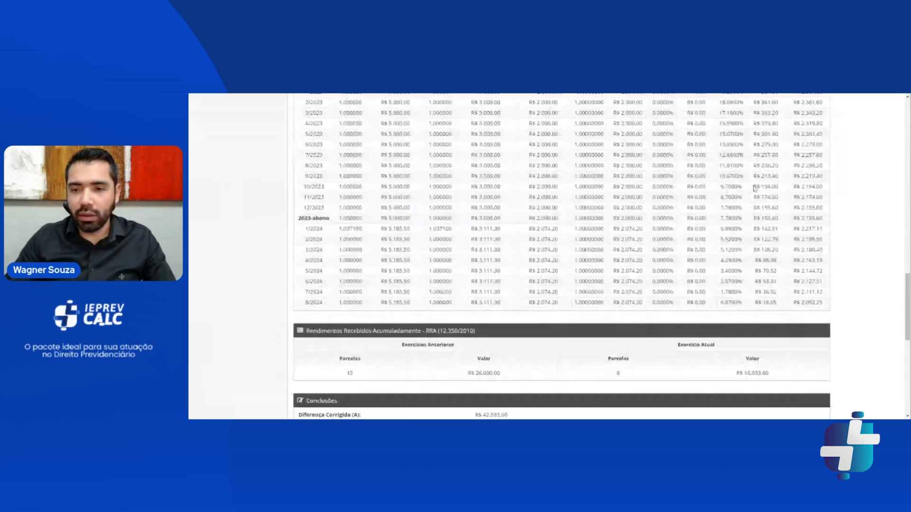
scroll(500, 164, "up", 2)
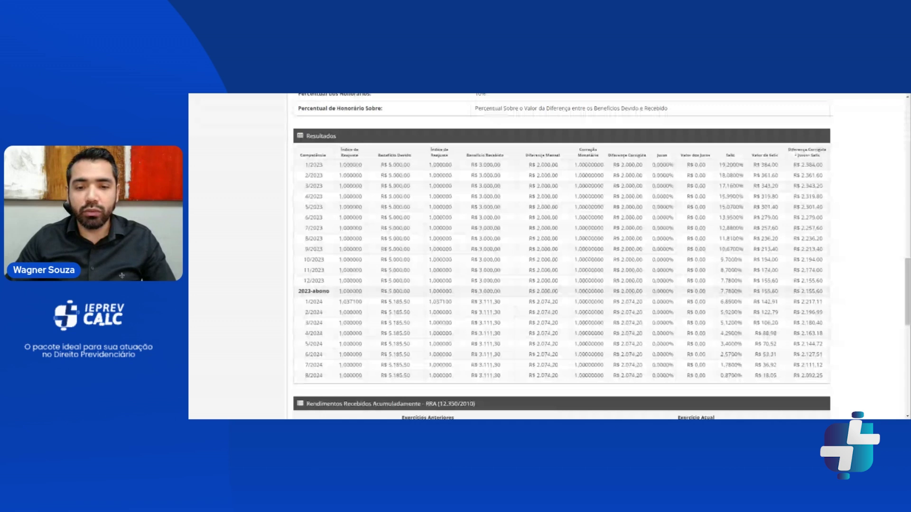
scroll(340, 243, "down", 3)
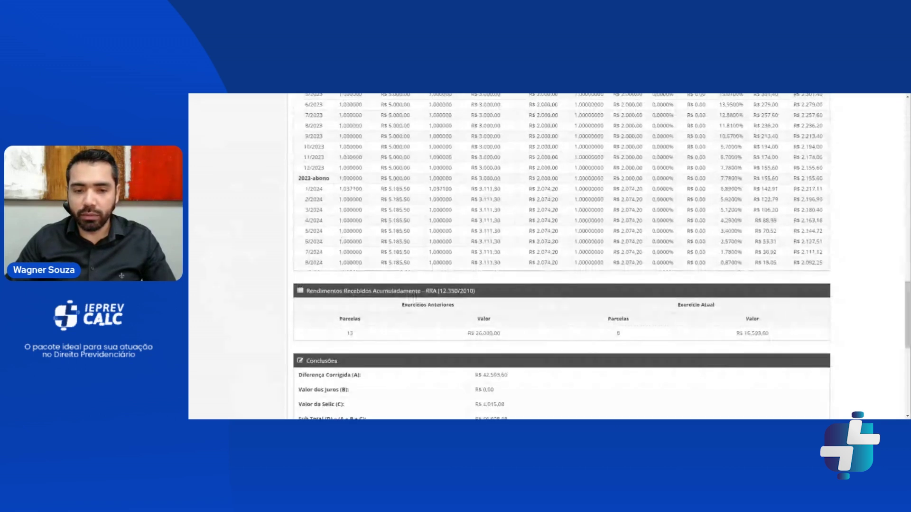
scroll(529, 205, "up", 2)
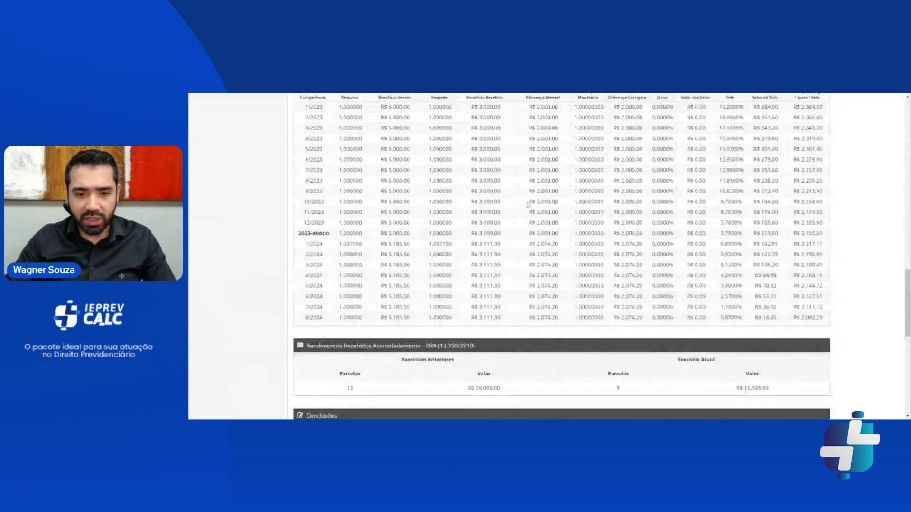
scroll(528, 204, "down", 5)
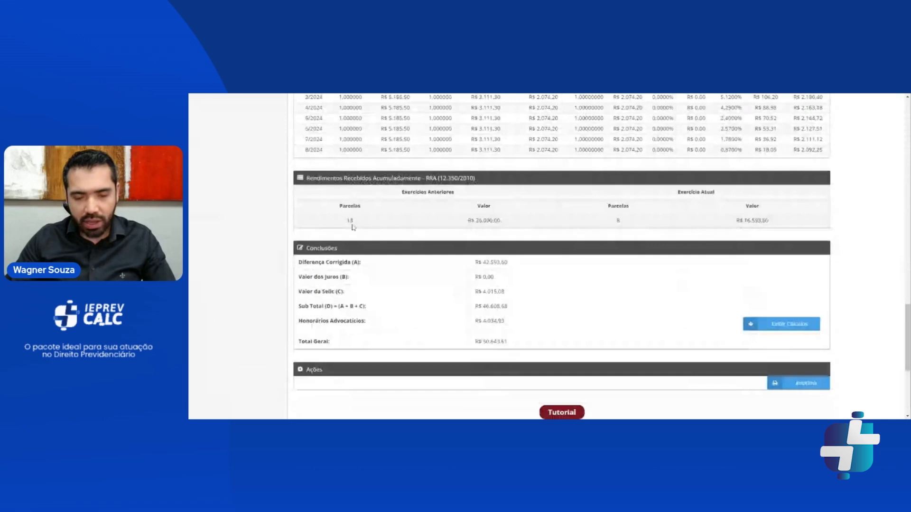
scroll(497, 235, "down", 1)
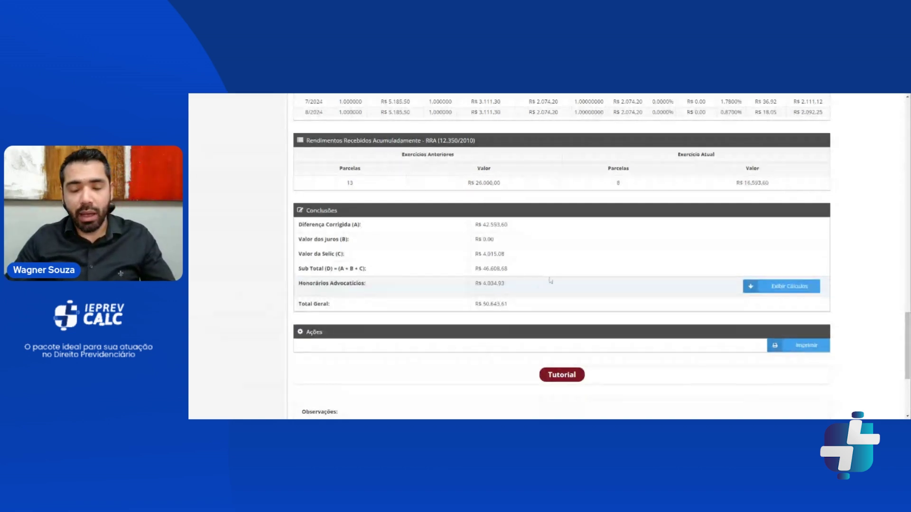
- Expand the Honorários Advocatícios calculation in Conclusões, examine the monthly Cálculo dos Honorários de Sucumbência table, and collapse it
left_click(760, 284)
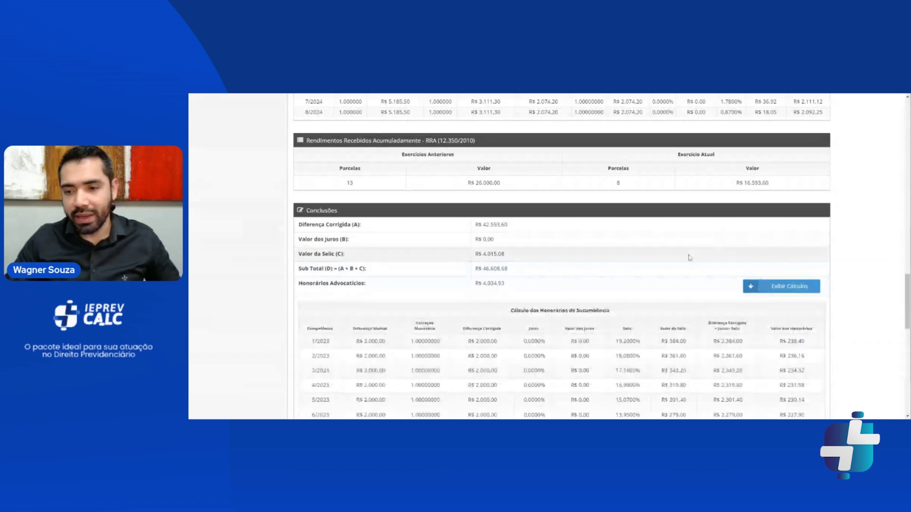
scroll(689, 258, "down", 1)
left_click(775, 251)
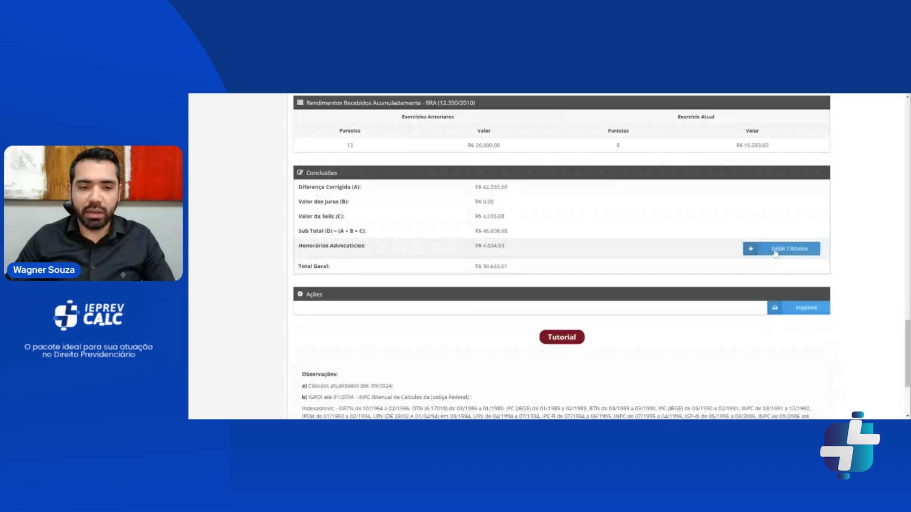
left_click(775, 253)
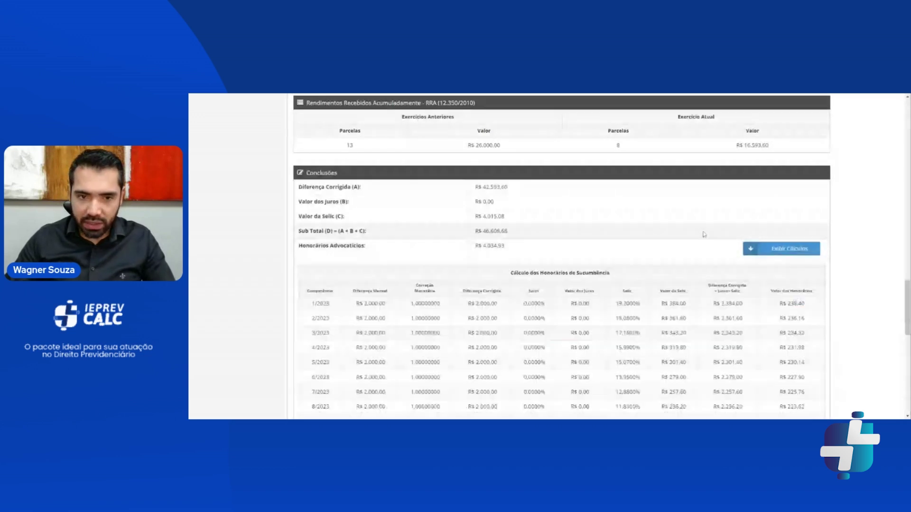
scroll(704, 234, "down", 3)
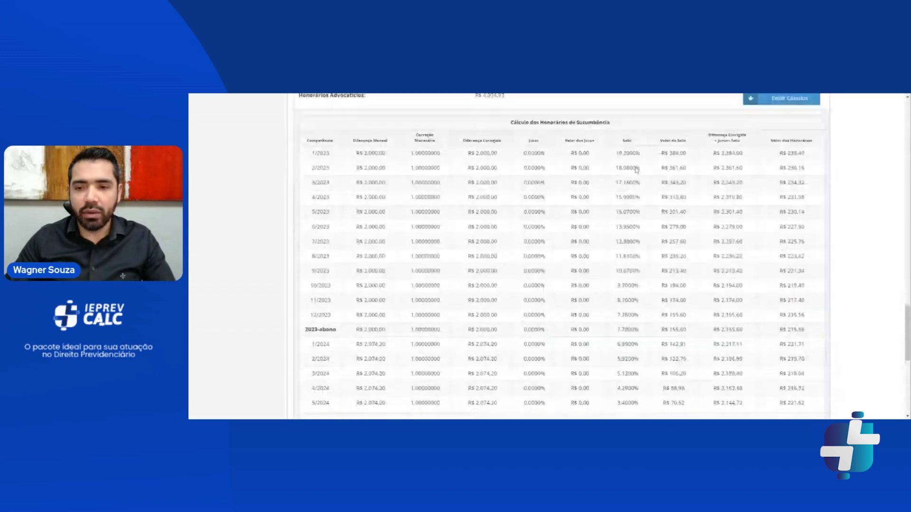
scroll(710, 235, "up", 1)
scroll(710, 234, "up", 2)
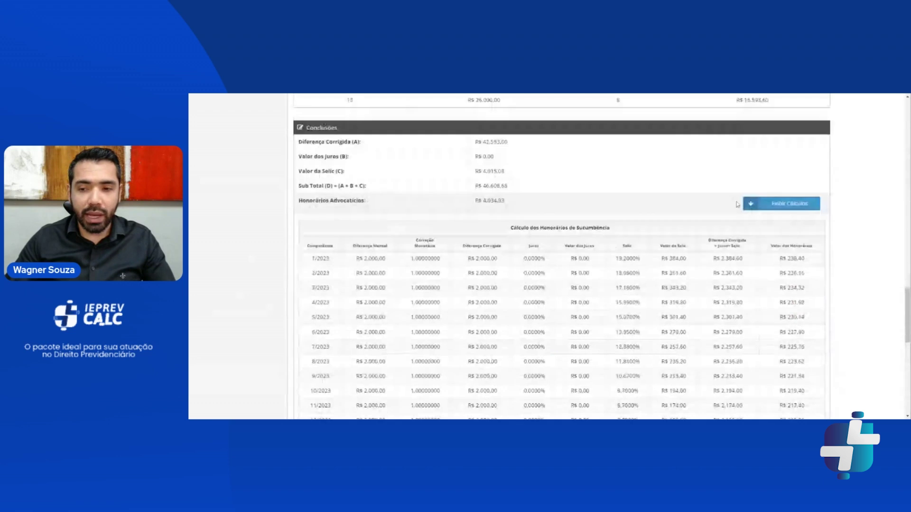
left_click(768, 203)
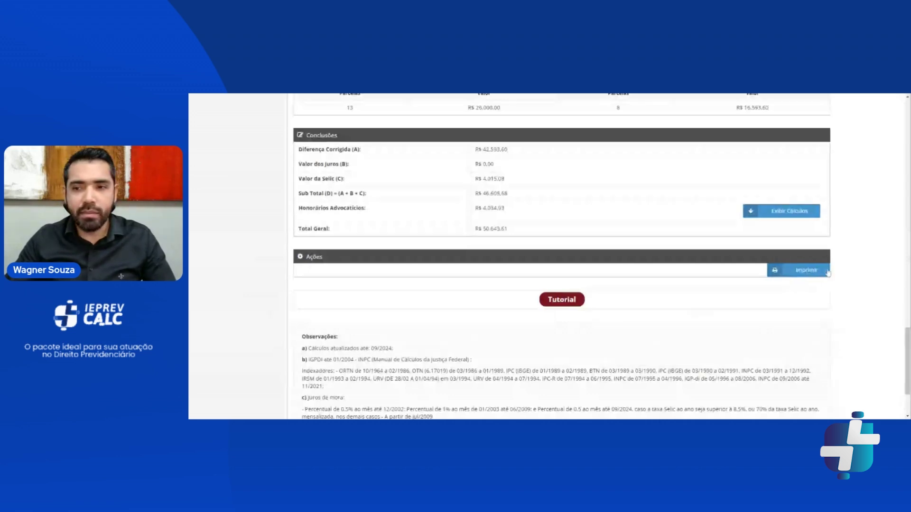
- Look over the whole Demonstrativo de Cálculo once more, from Dados do Segurado down to Conclusões
scroll(851, 268, "up", 5)
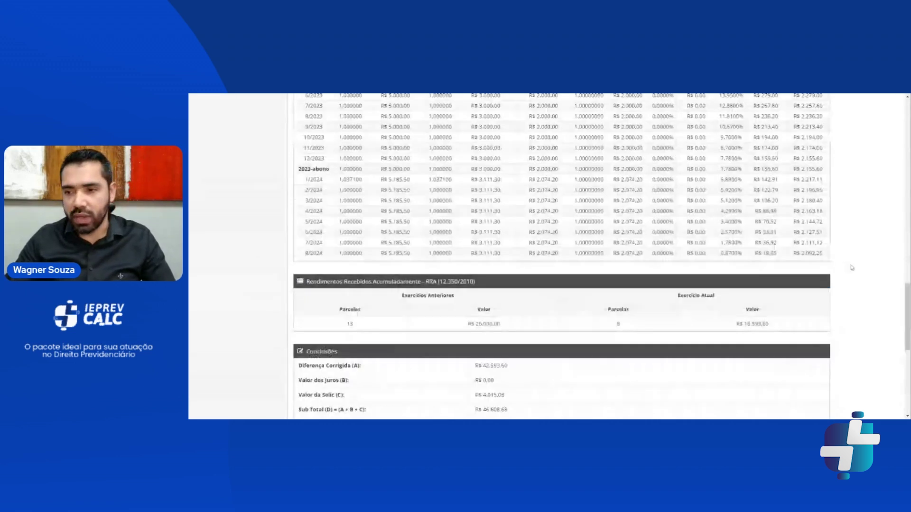
scroll(851, 269, "up", 10)
scroll(847, 267, "up", 6)
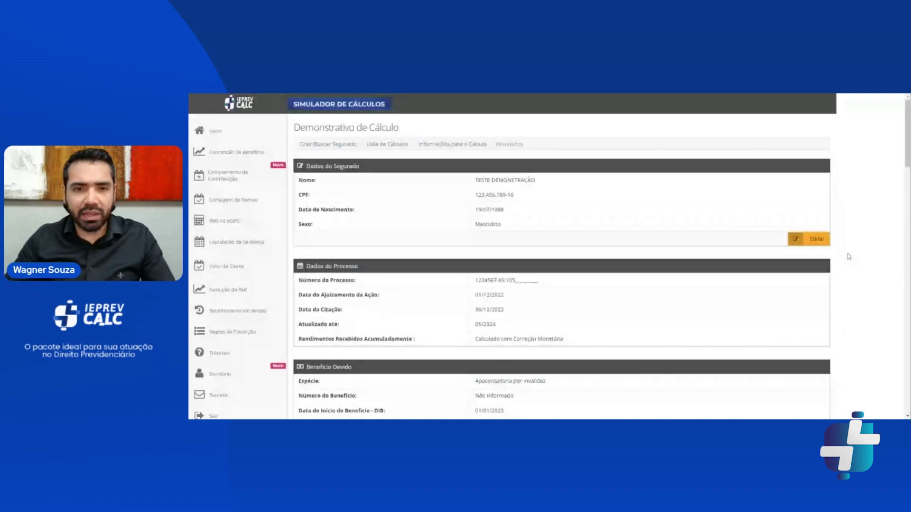
scroll(849, 257, "down", 15)
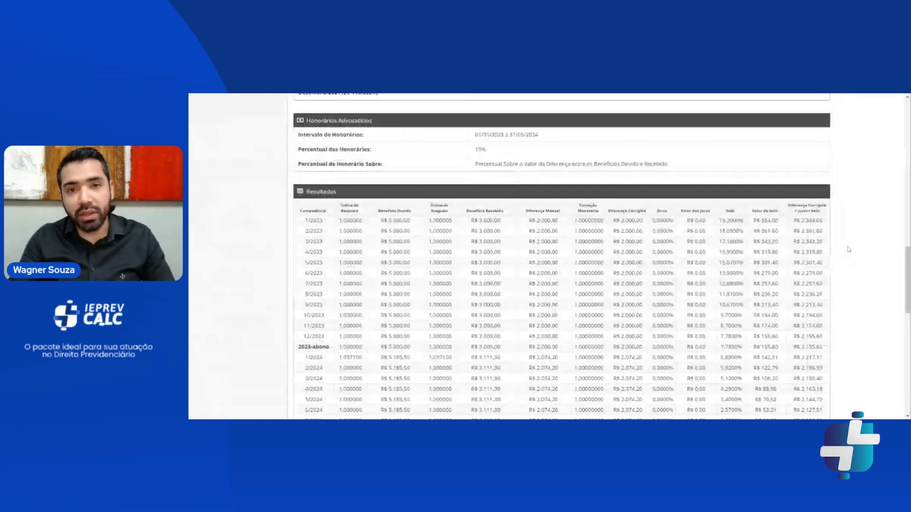
scroll(849, 249, "down", 3)
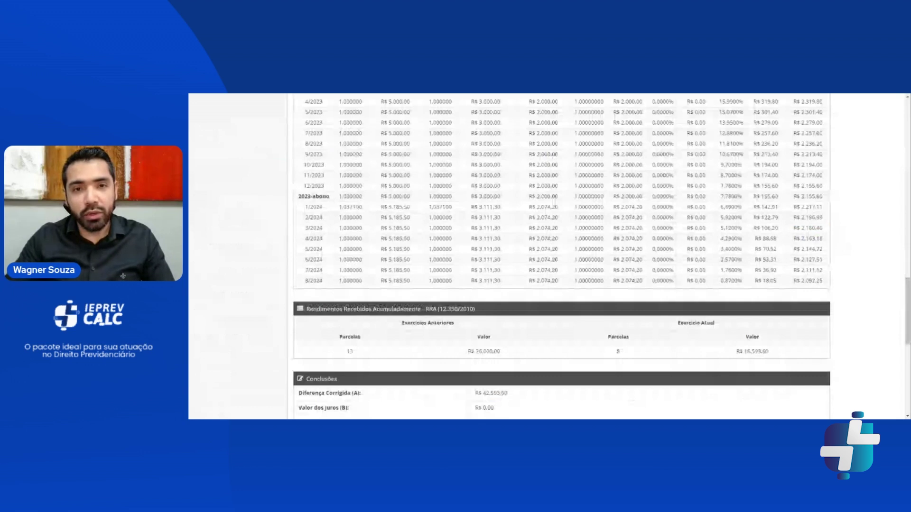